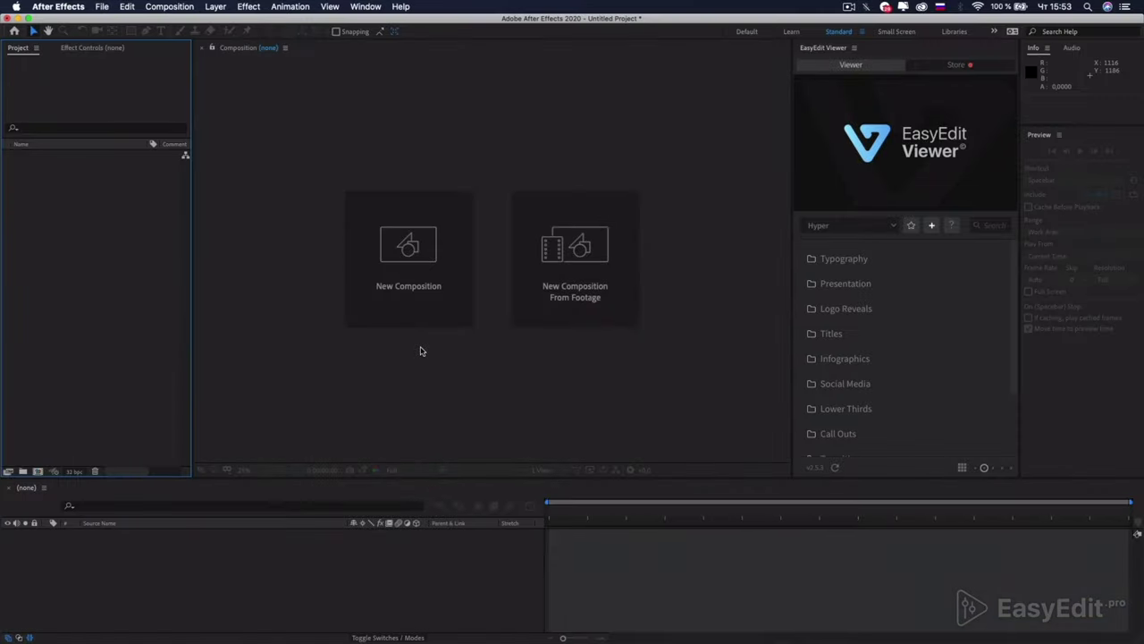
# Create Comp 1 with the default 1920×1080, 30 fps composition settings
pyautogui.click(38, 472)
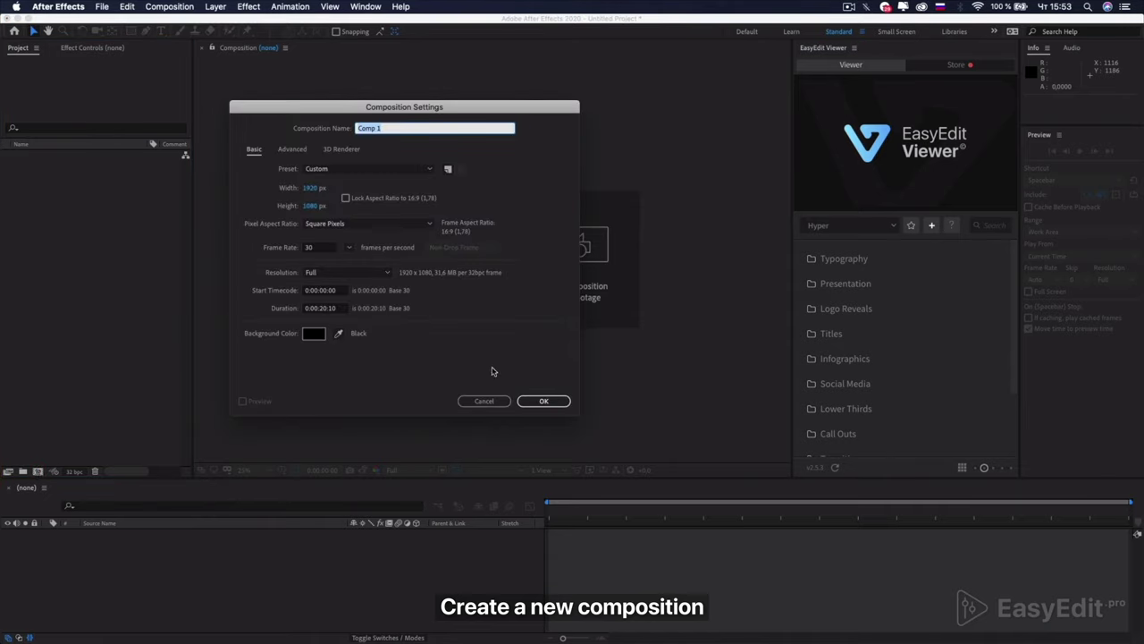
pyautogui.click(525, 400)
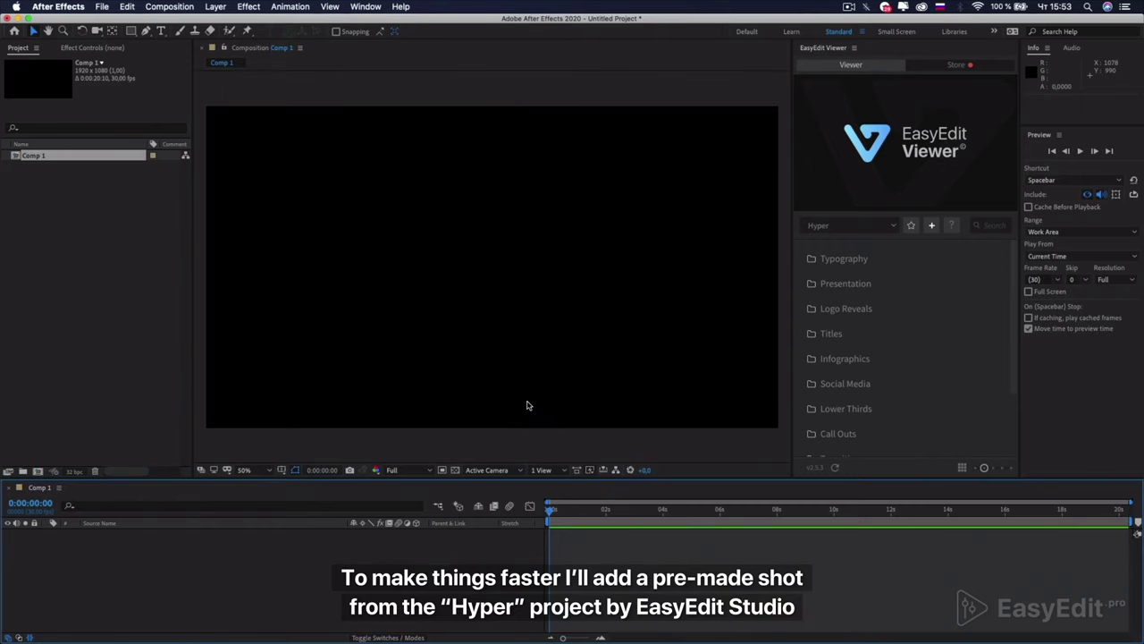
# Import the Typography > Basic 'Shape' template into Comp 1 as layer Basic_001 1 1
pyautogui.click(830, 259)
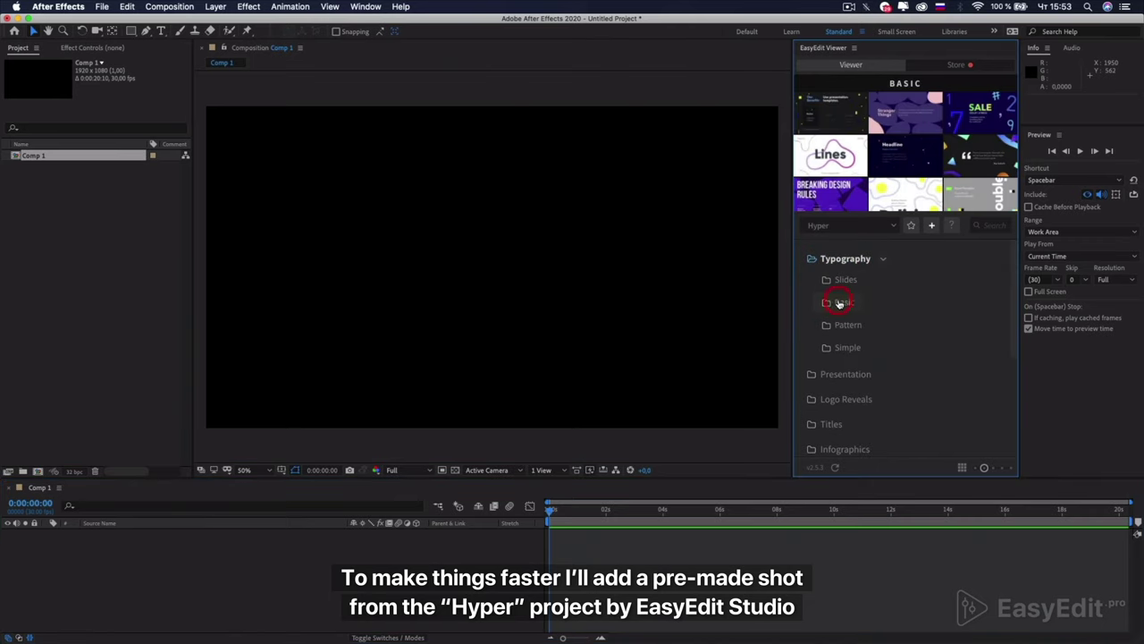
pyautogui.click(840, 304)
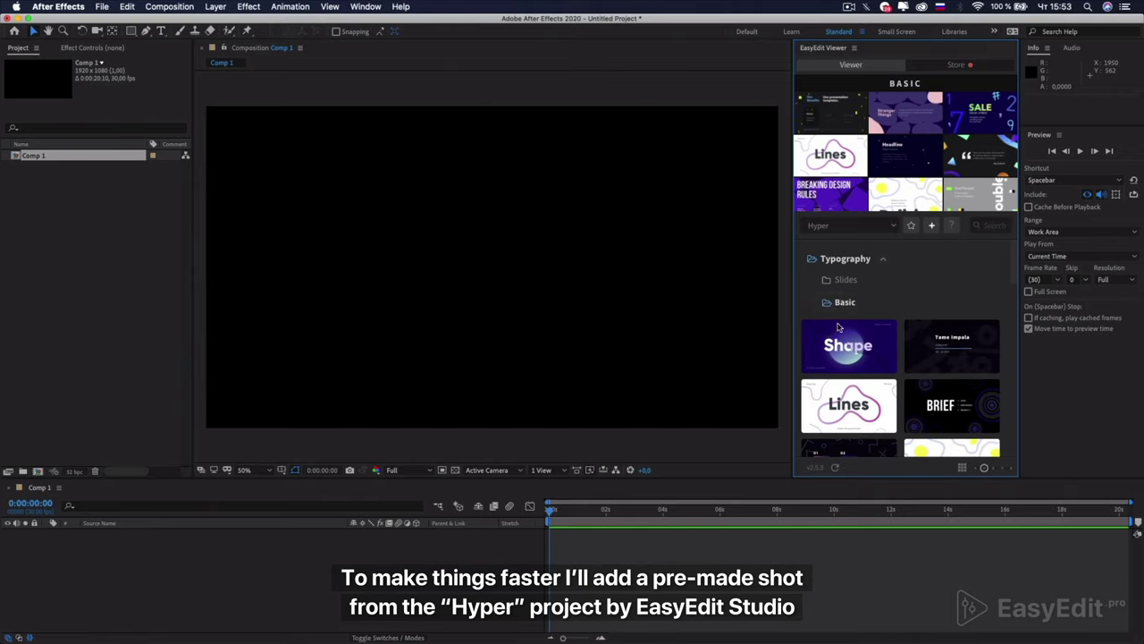
pyautogui.moveTo(838, 338)
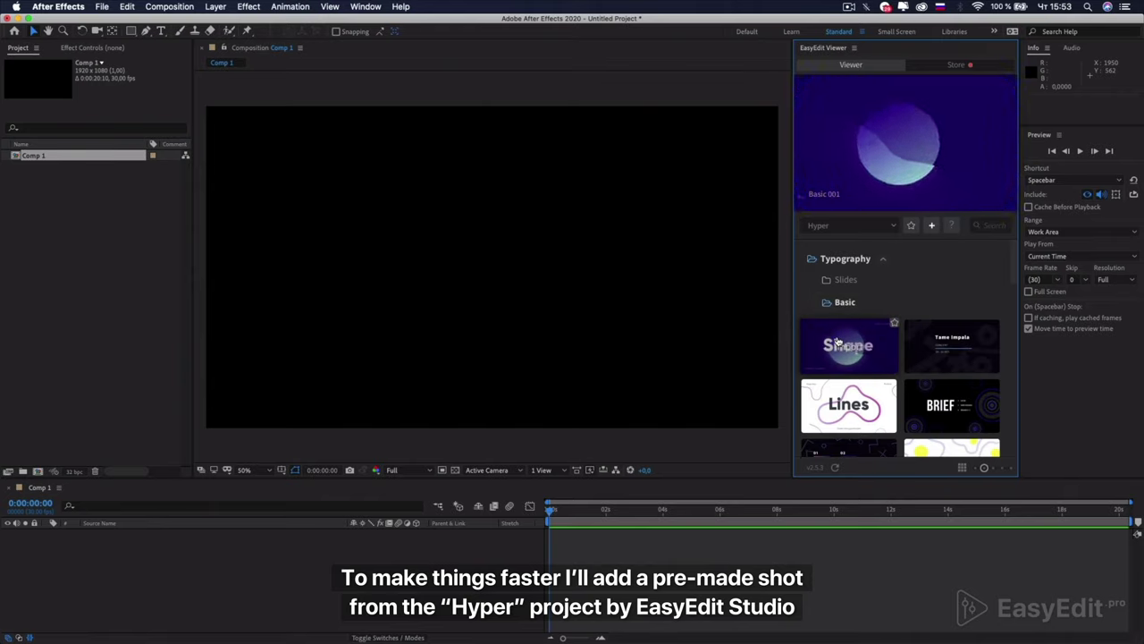
pyautogui.click(837, 341)
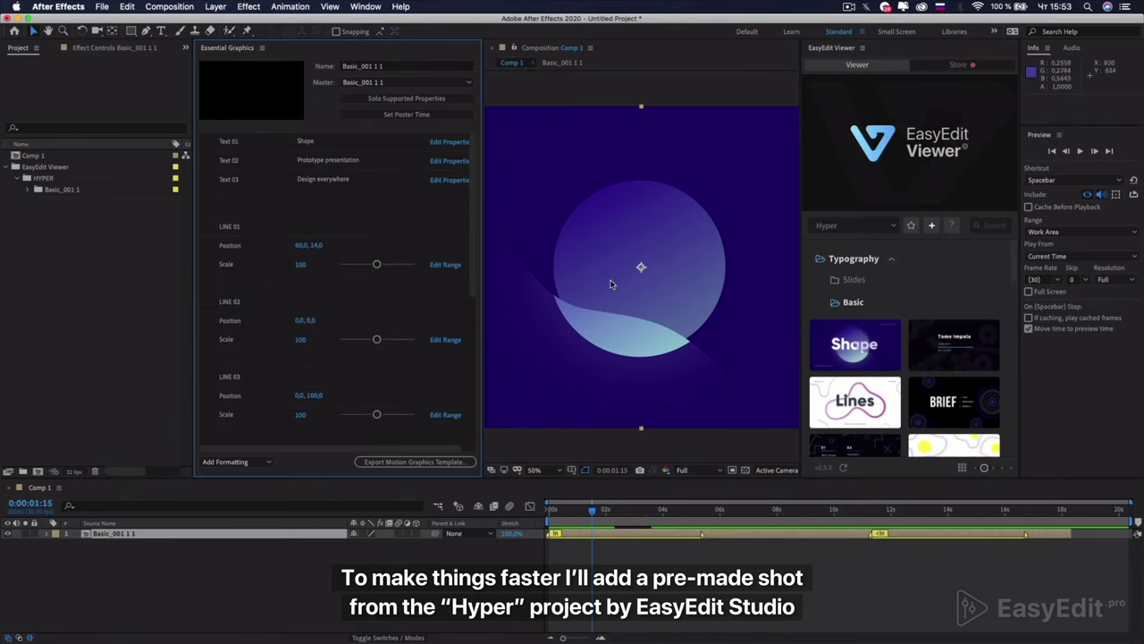
# Close the Essential Graphics panel and widen the composition viewer
pyautogui.click(263, 51)
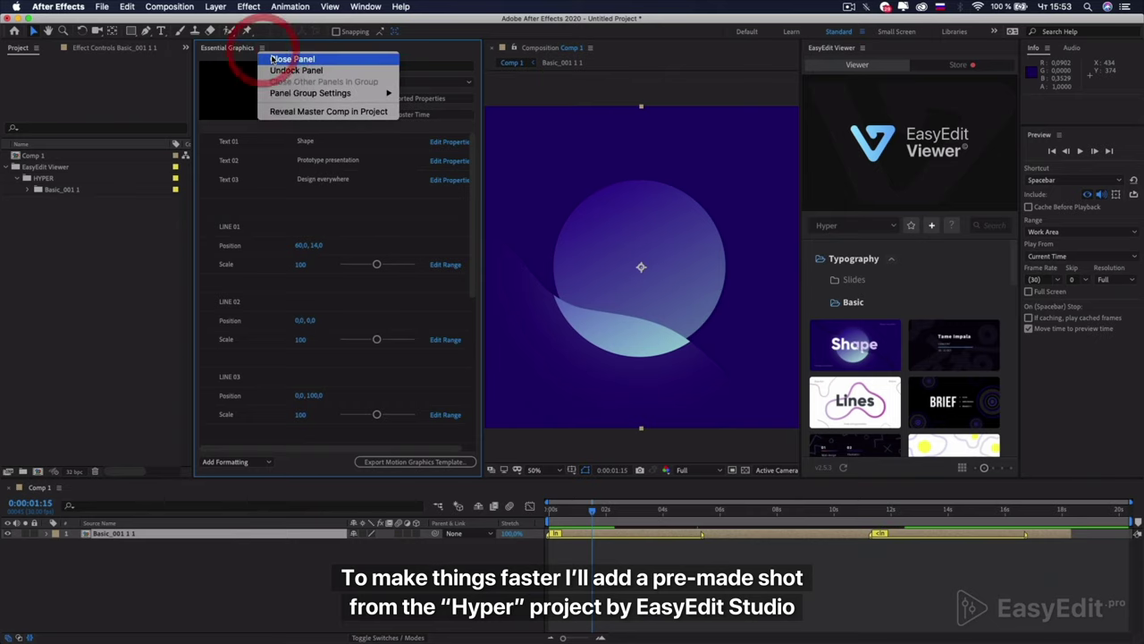
pyautogui.click(272, 57)
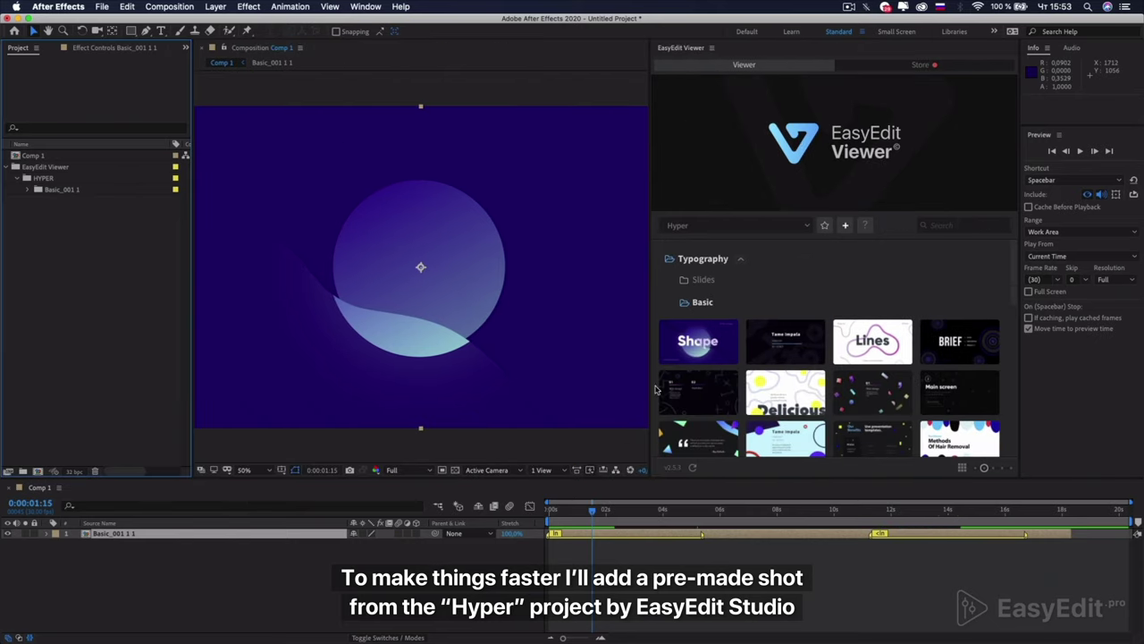
pyautogui.moveTo(651, 365); pyautogui.dragTo(827, 362)
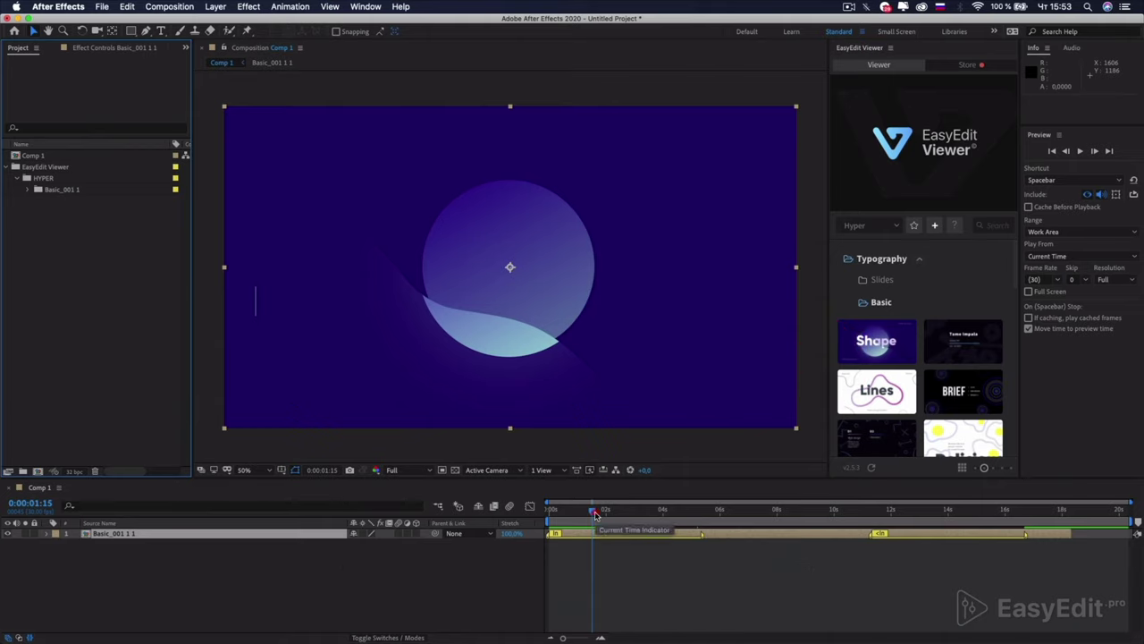
# Rewind Comp 1 to the first frame and play a preview of the Shape animation
pyautogui.click(552, 511)
pyautogui.moveTo(552, 512); pyautogui.dragTo(529, 513)
pyautogui.press('space')
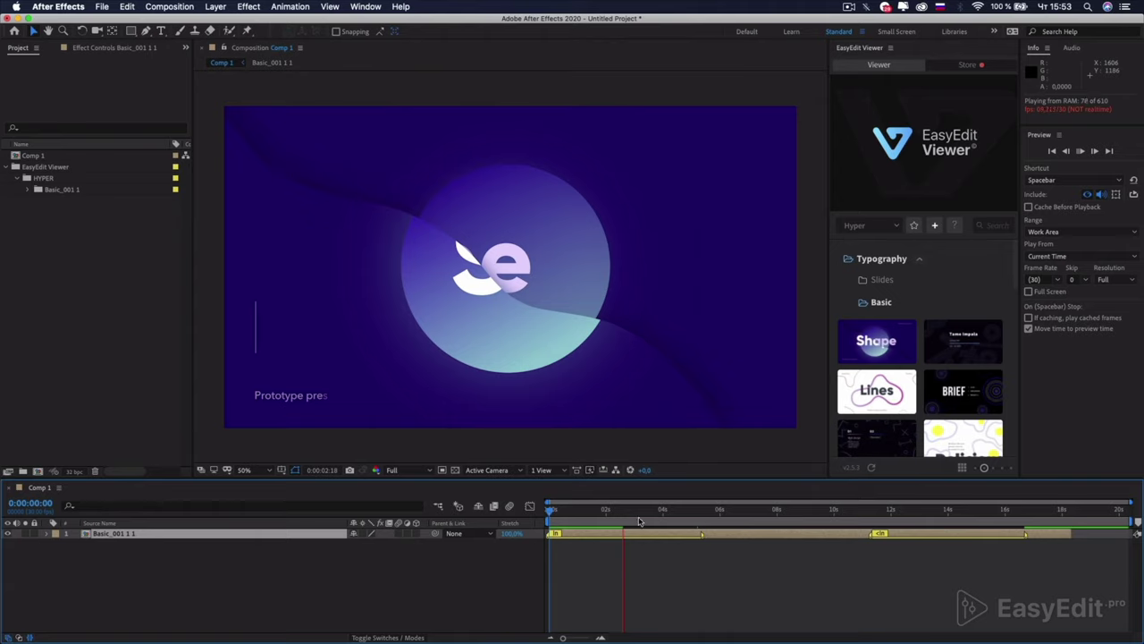
# Continue the Shape preview and stop playback at 0:00:05:00 with the title fully shown
pyautogui.click(675, 511)
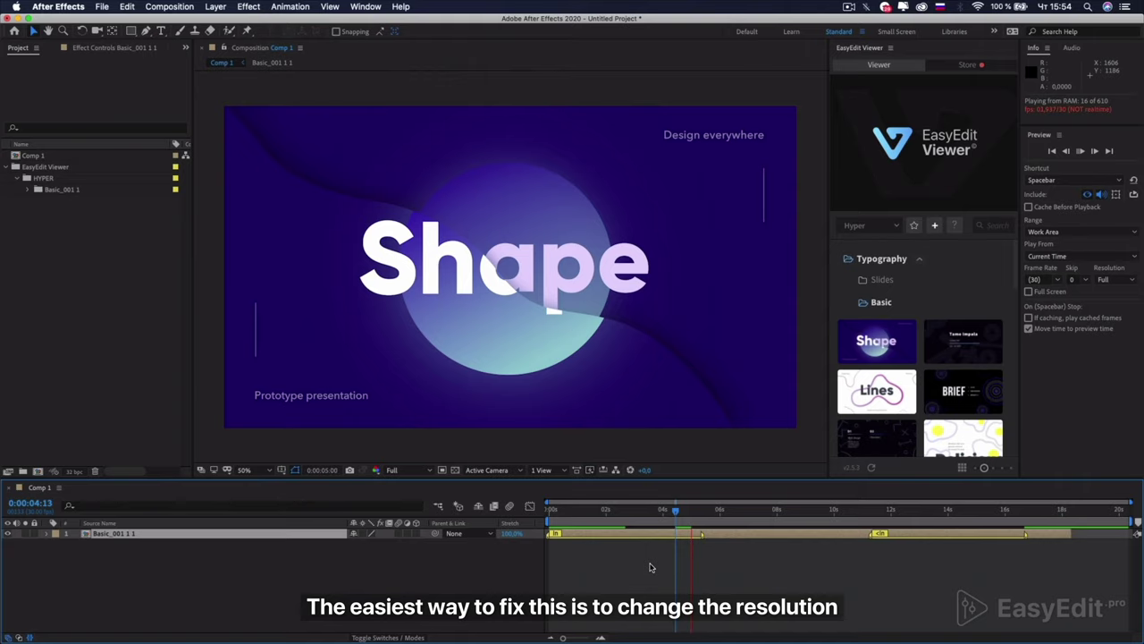
pyautogui.press('space')
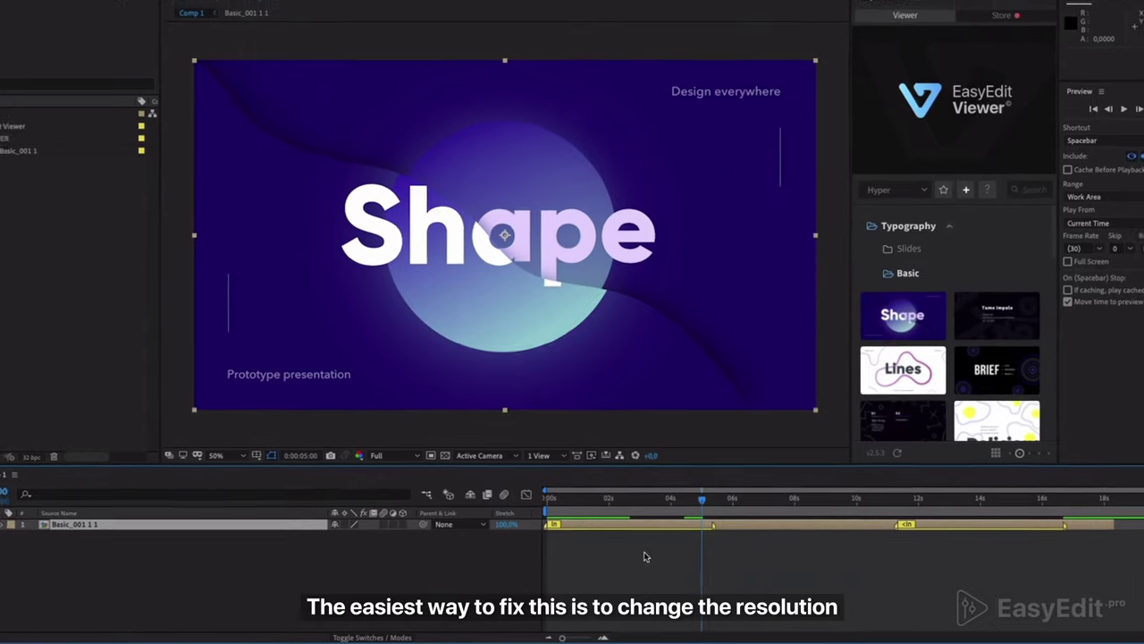
# Set the viewer resolution to Third, checking quality at 100% zoom and back at 50%
pyautogui.click(400, 435)
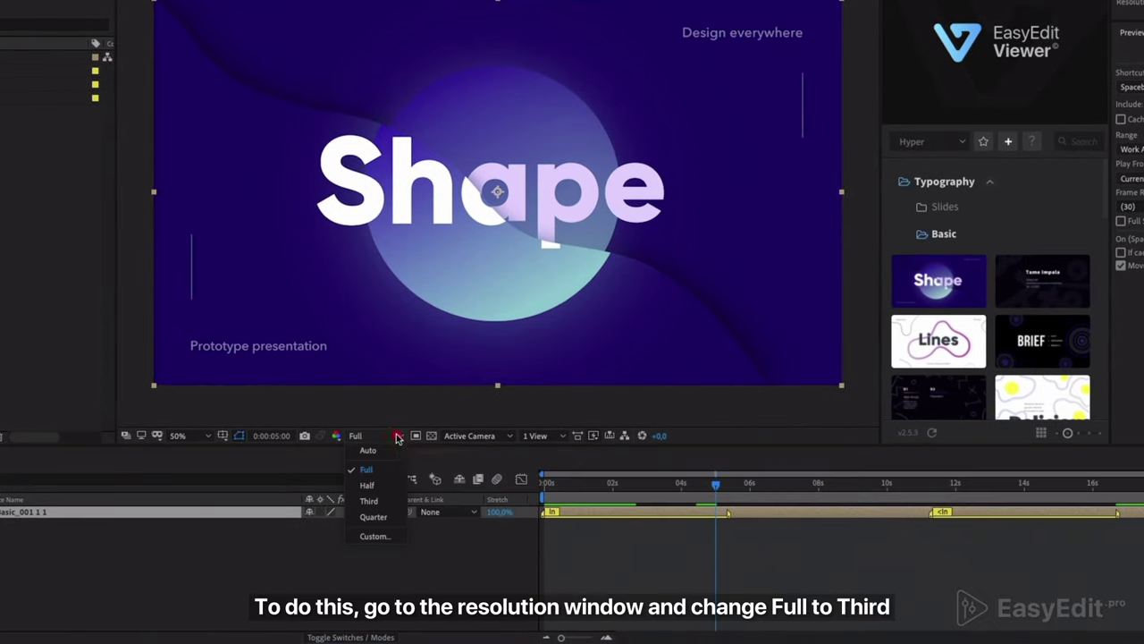
pyautogui.click(369, 500)
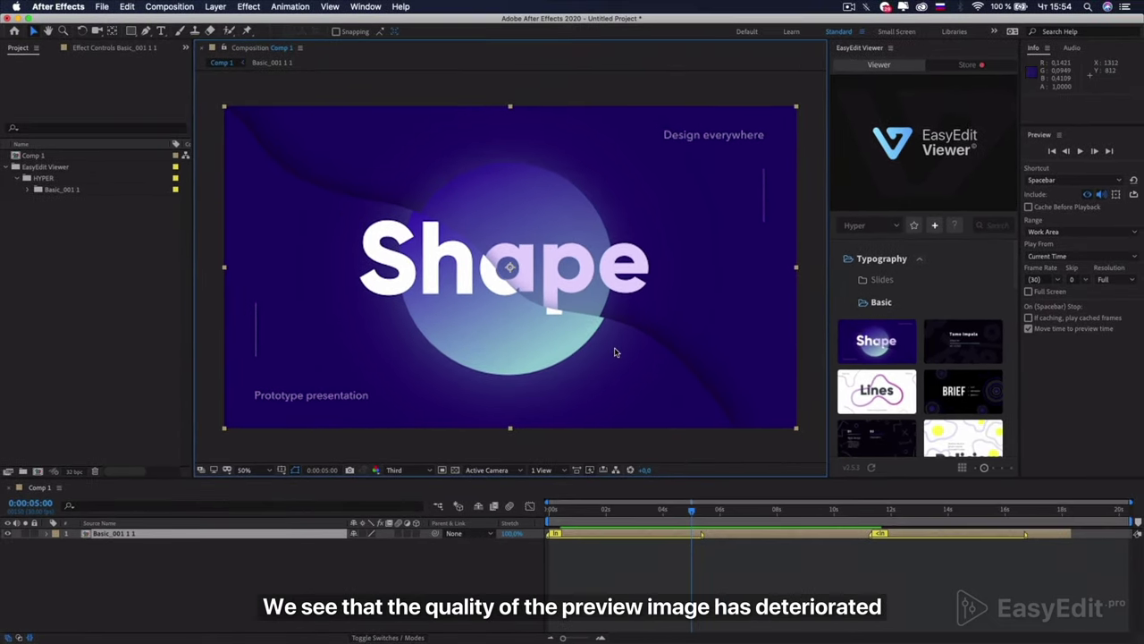
pyautogui.press('.')
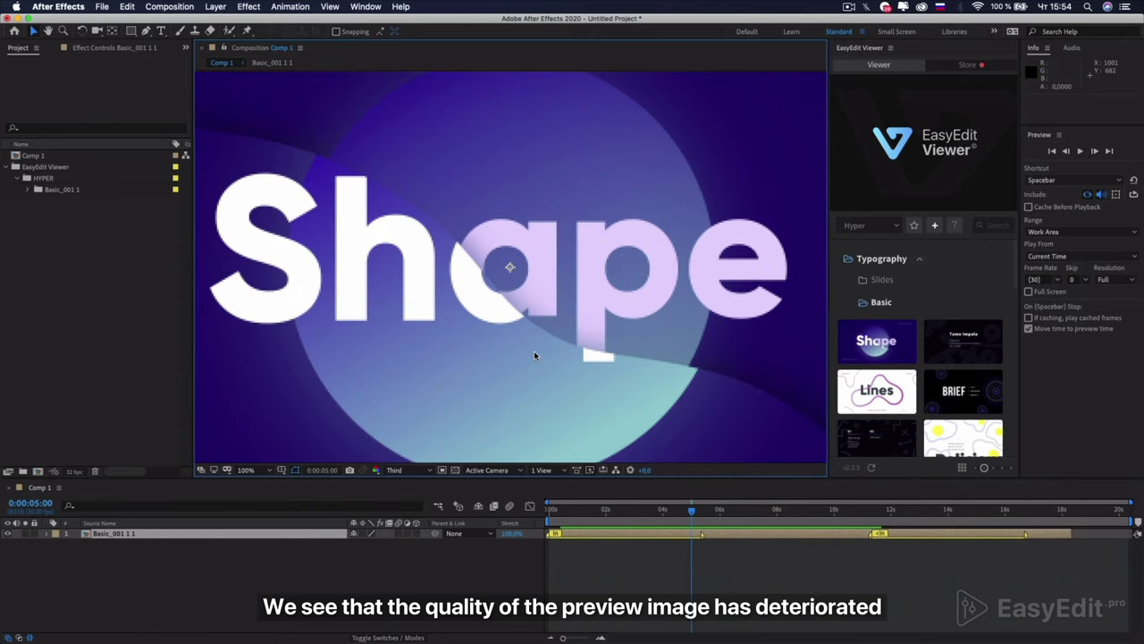
pyautogui.press(',')
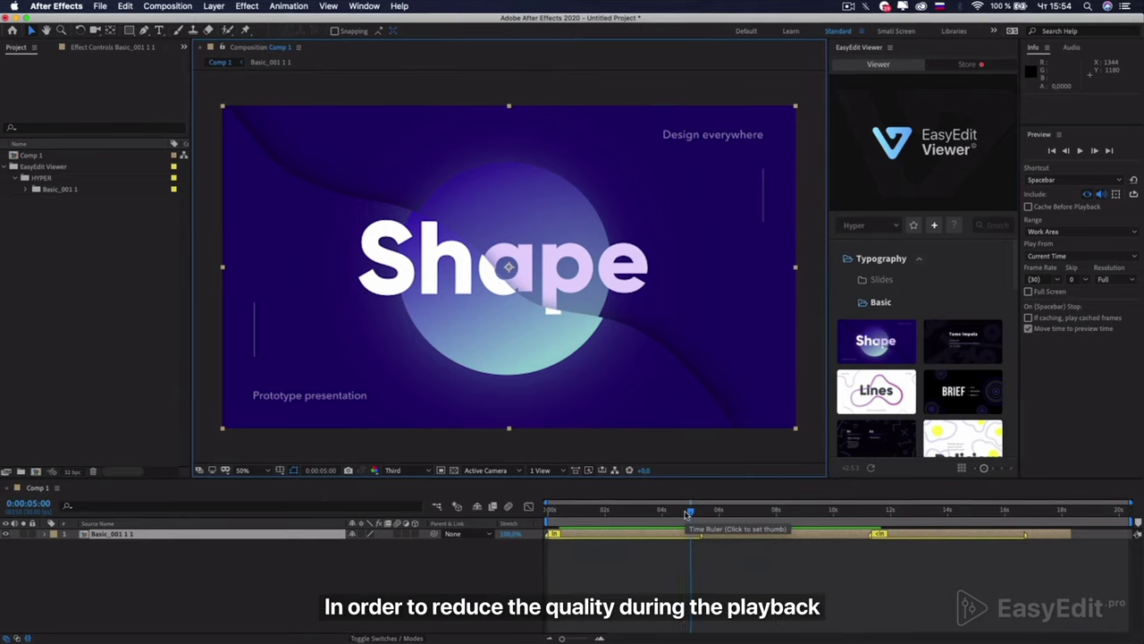
# Set the Preview panel's playback resolution to Third and play Comp 1 from the start
pyautogui.moveTo(978, 374)
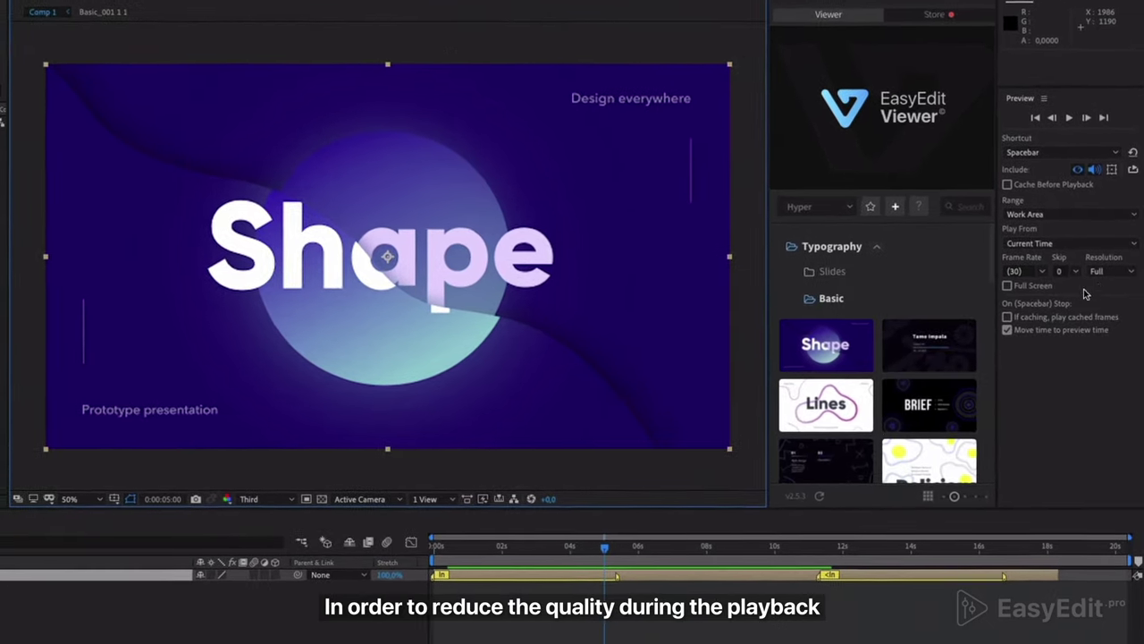
pyautogui.click(1110, 273)
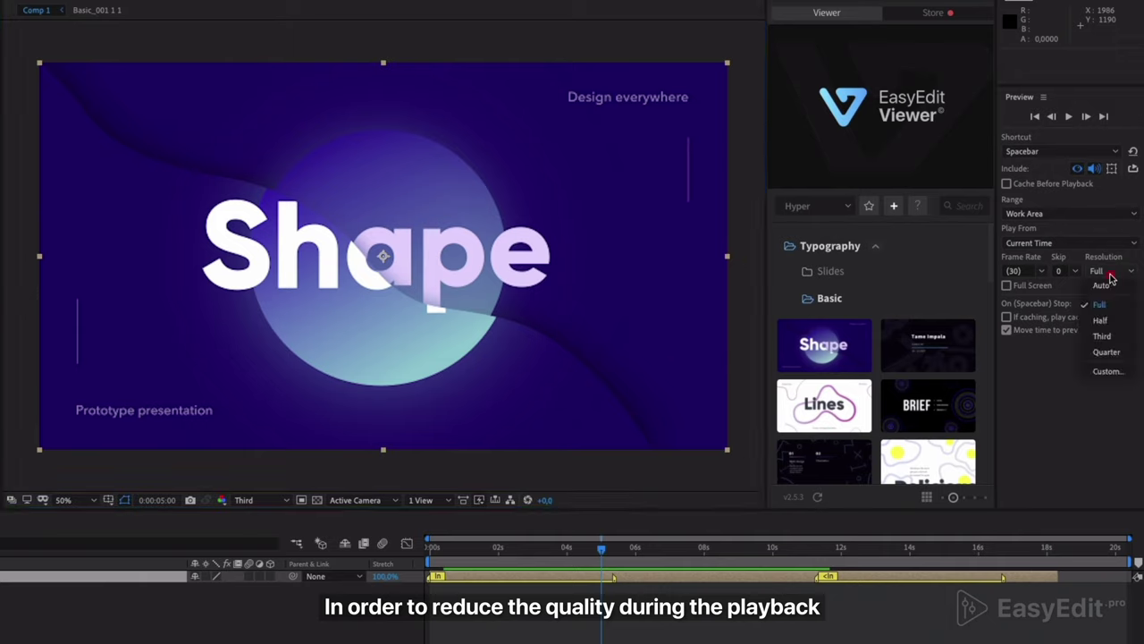
pyautogui.click(1102, 336)
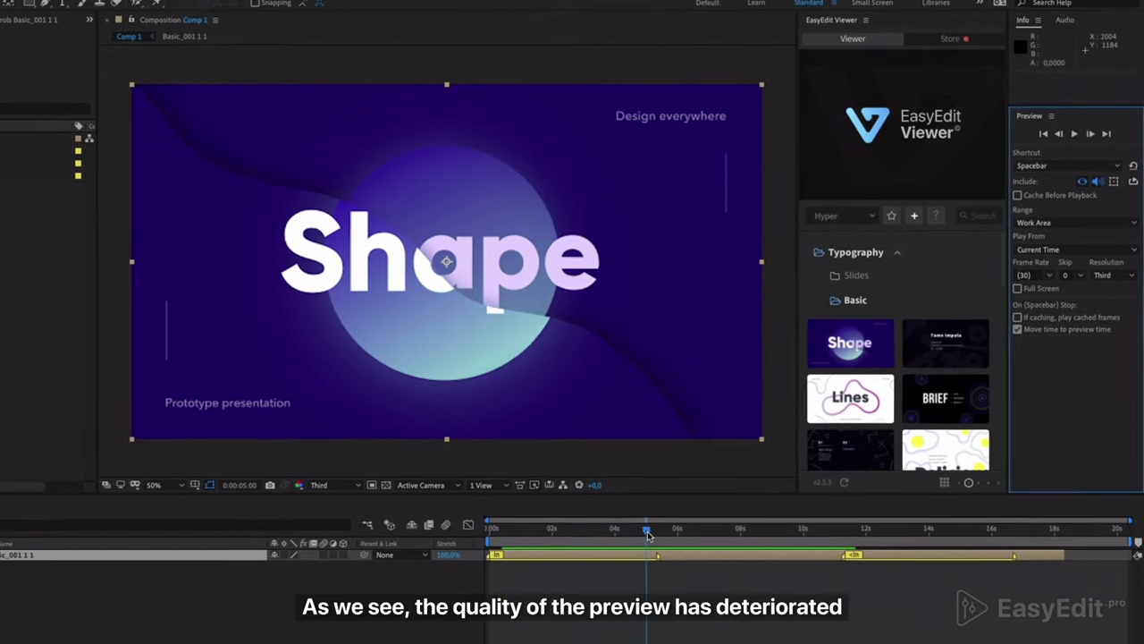
pyautogui.moveTo(648, 533); pyautogui.dragTo(470, 542)
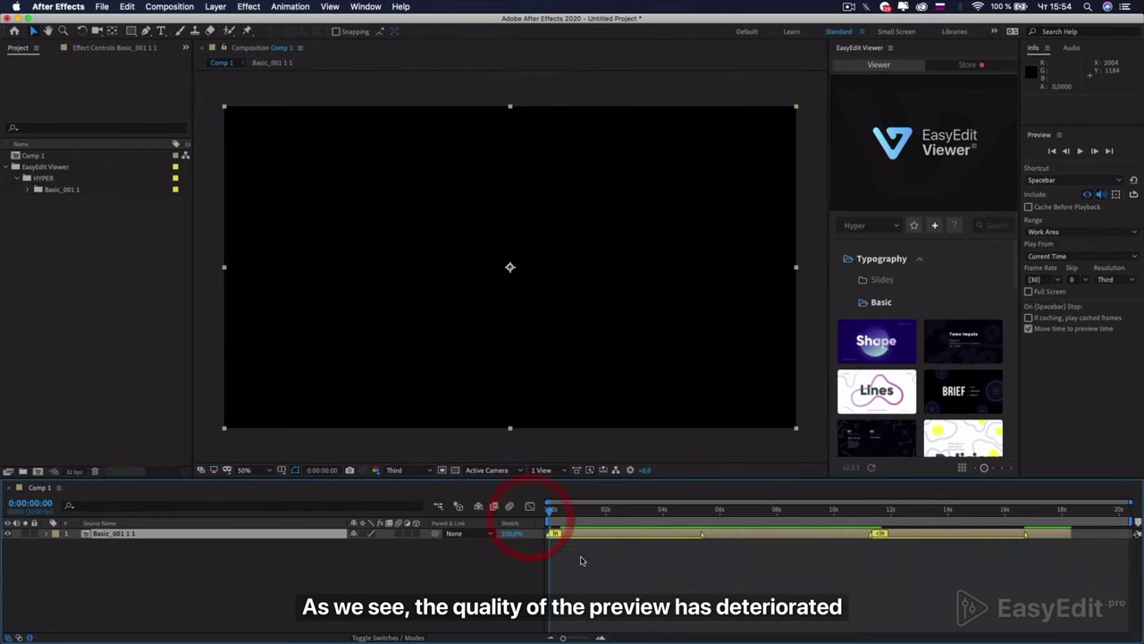
pyautogui.press('space')
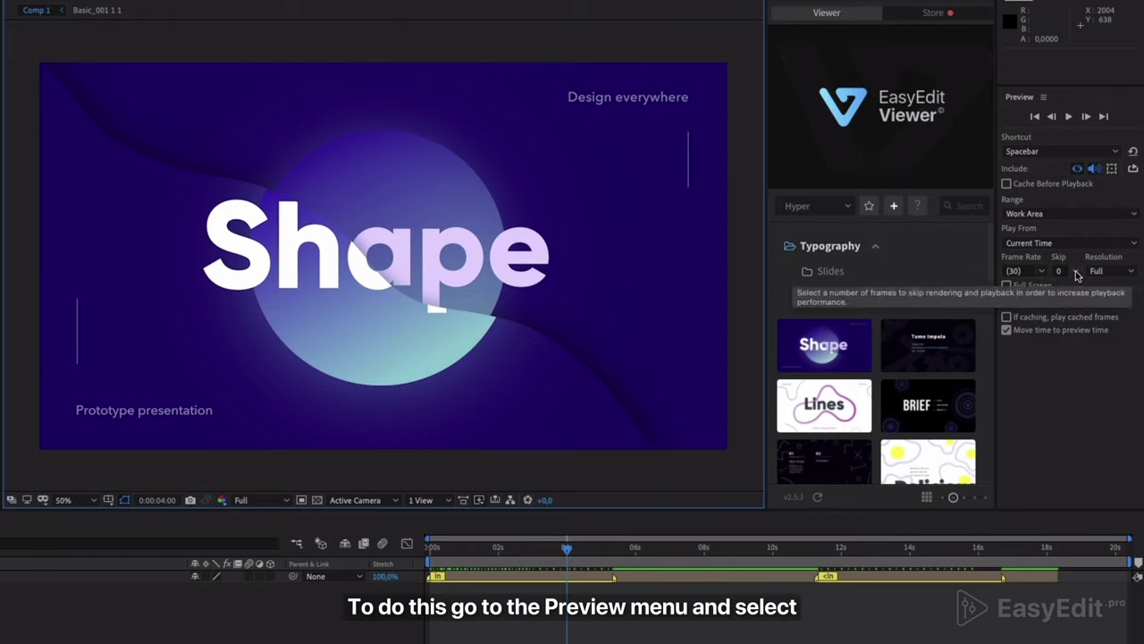
# Preview Comp 1 from the first frame with playback skipping 2 frames
pyautogui.click(1076, 272)
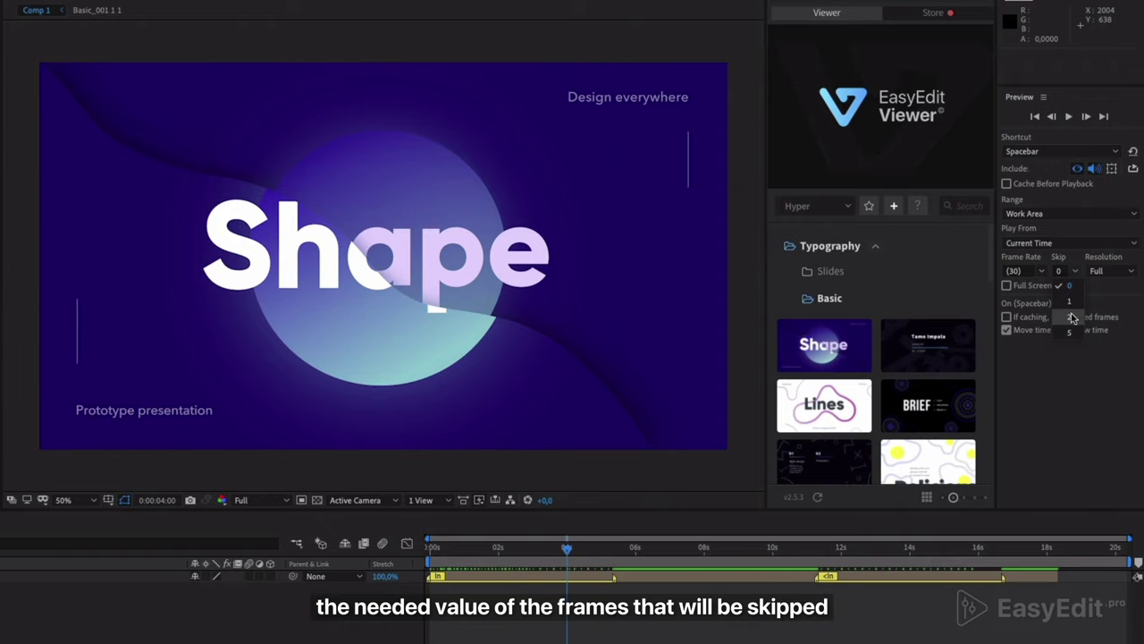
pyautogui.click(1073, 317)
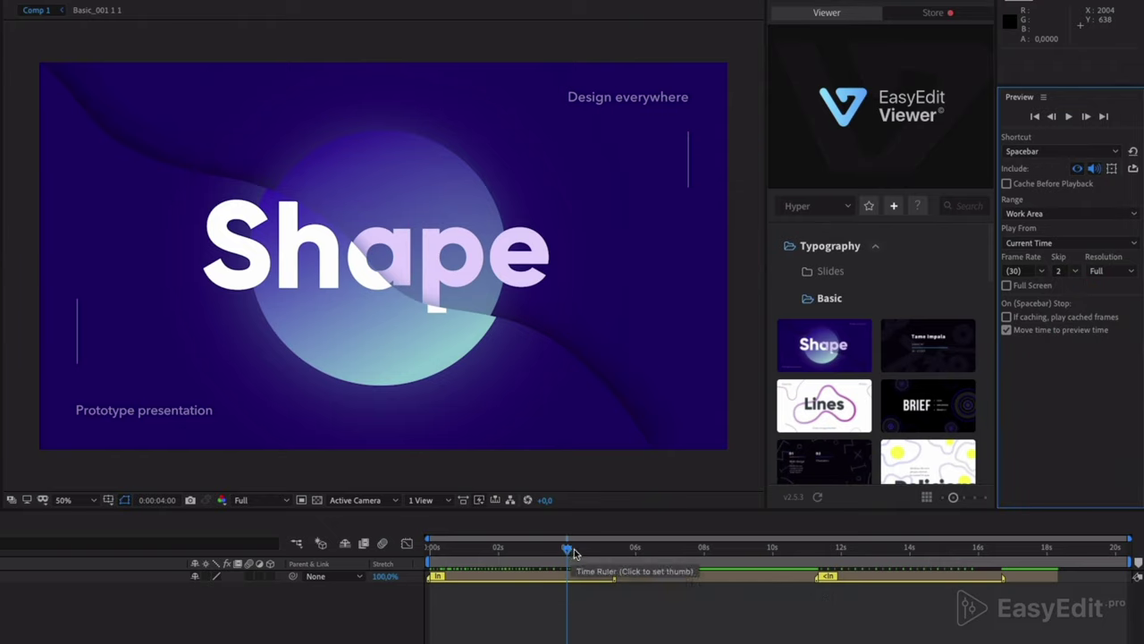
pyautogui.moveTo(571, 547); pyautogui.dragTo(386, 583)
pyautogui.press('space')
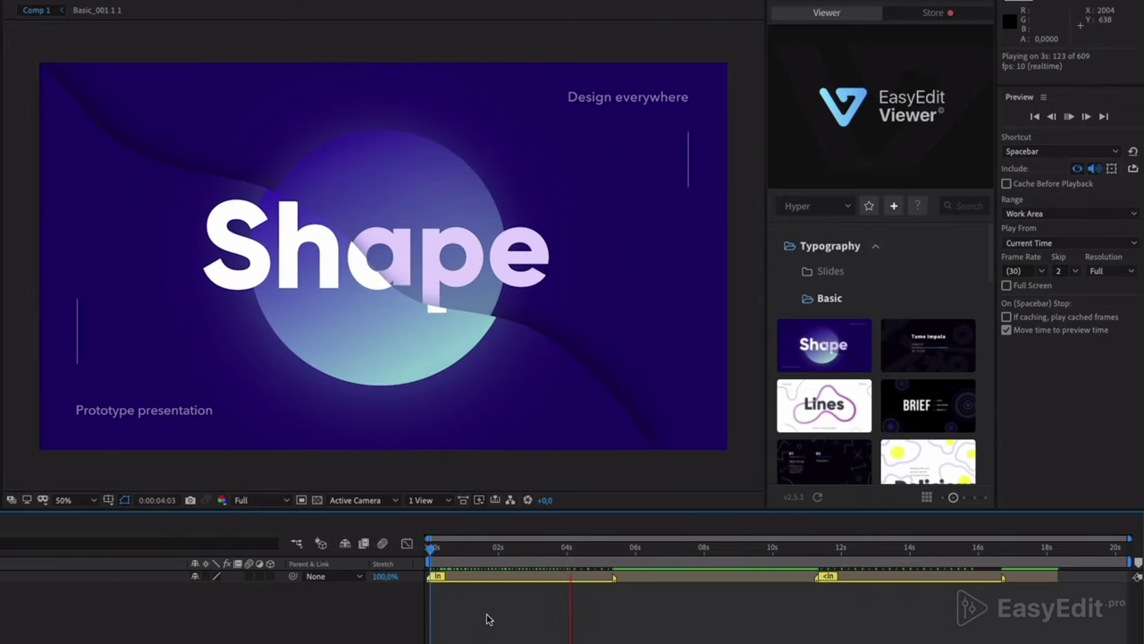
pyautogui.press('space')
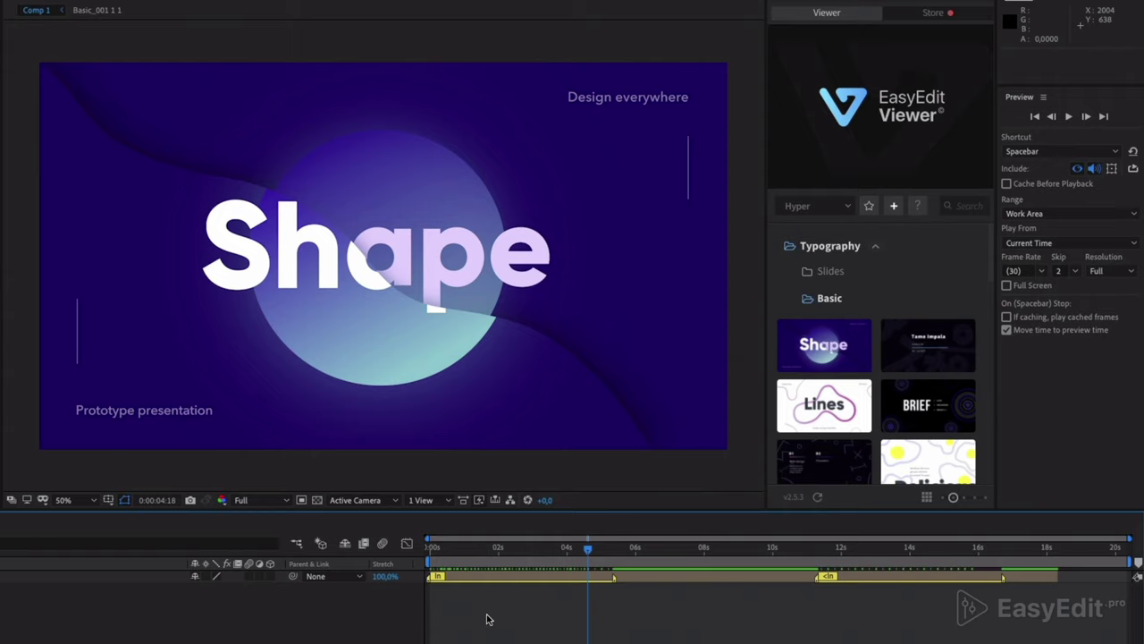
# Raise the preview frame skip to 5 and play Comp 1 again from the start
pyautogui.click(1079, 272)
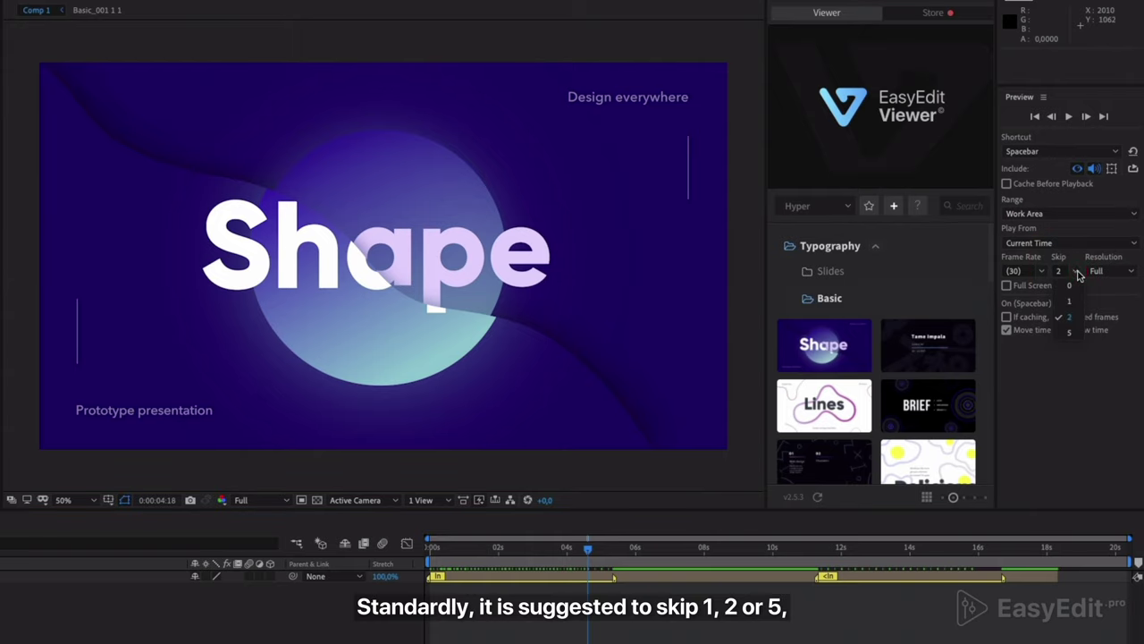
pyautogui.click(1076, 333)
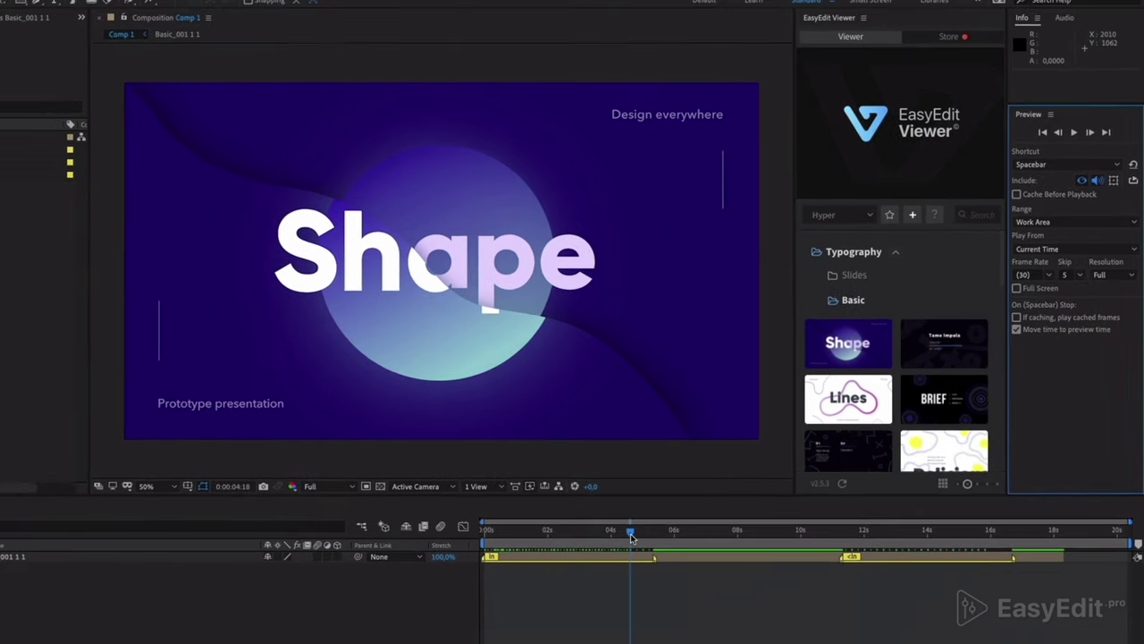
pyautogui.click(454, 548)
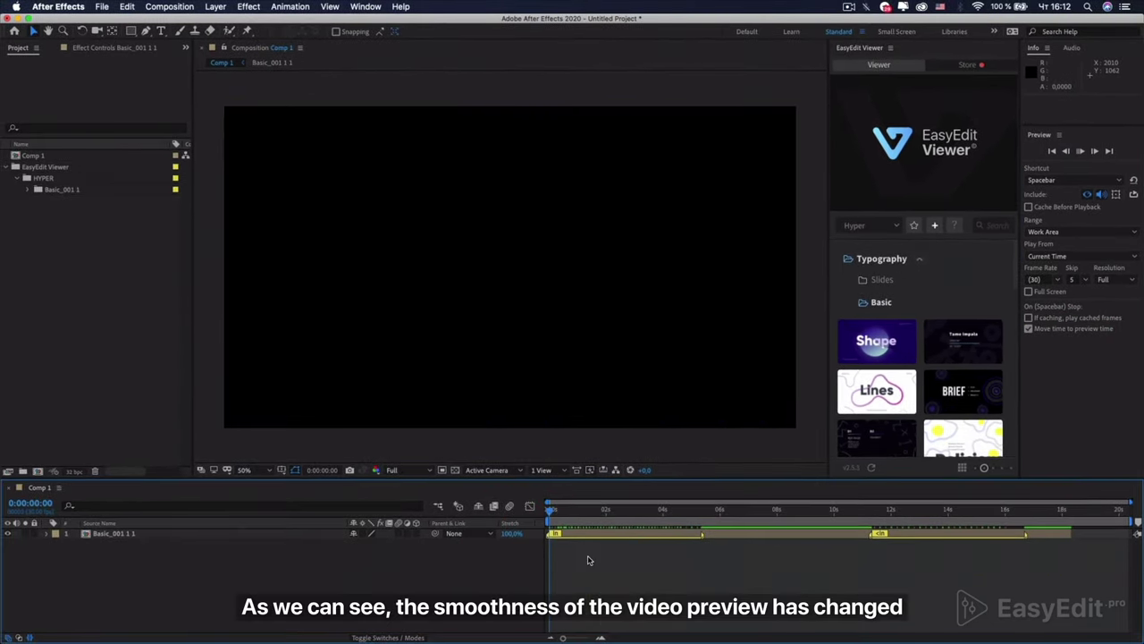
pyautogui.press('space')
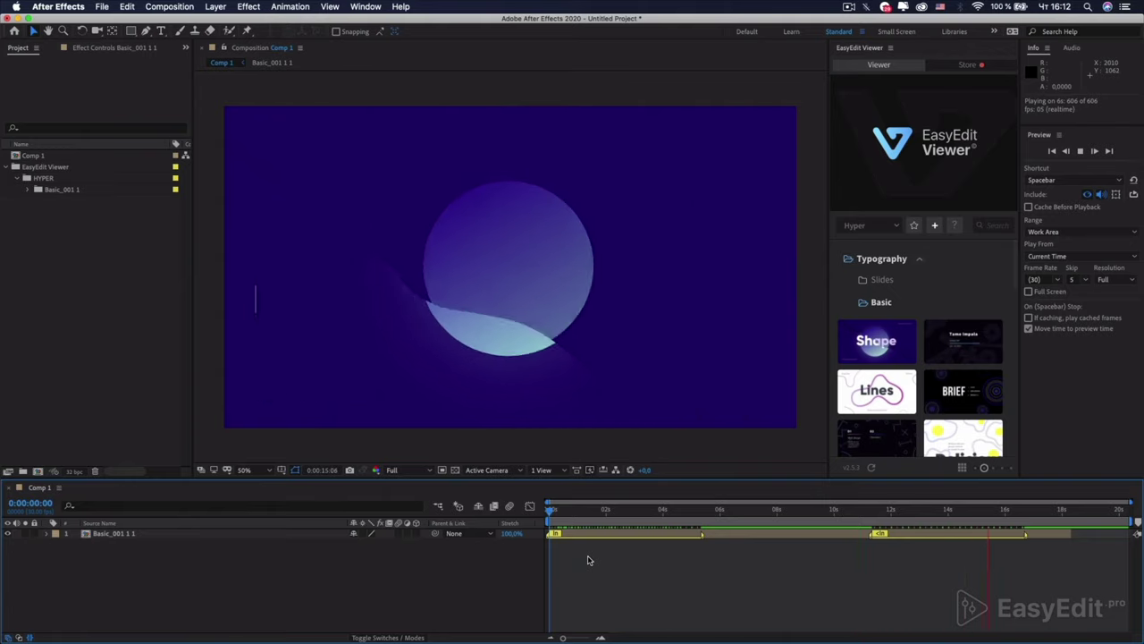
pyautogui.press('space')
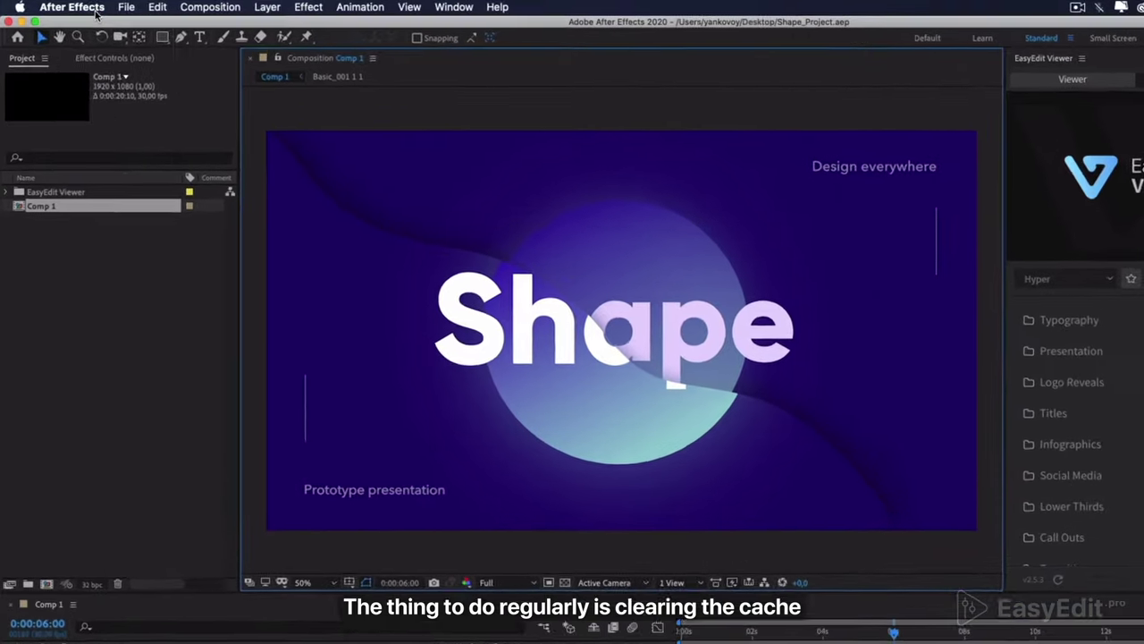
# Empty the disk cache in Media & Disk Cache preferences, keeping the 11 GB maximum size
pyautogui.click(75, 8)
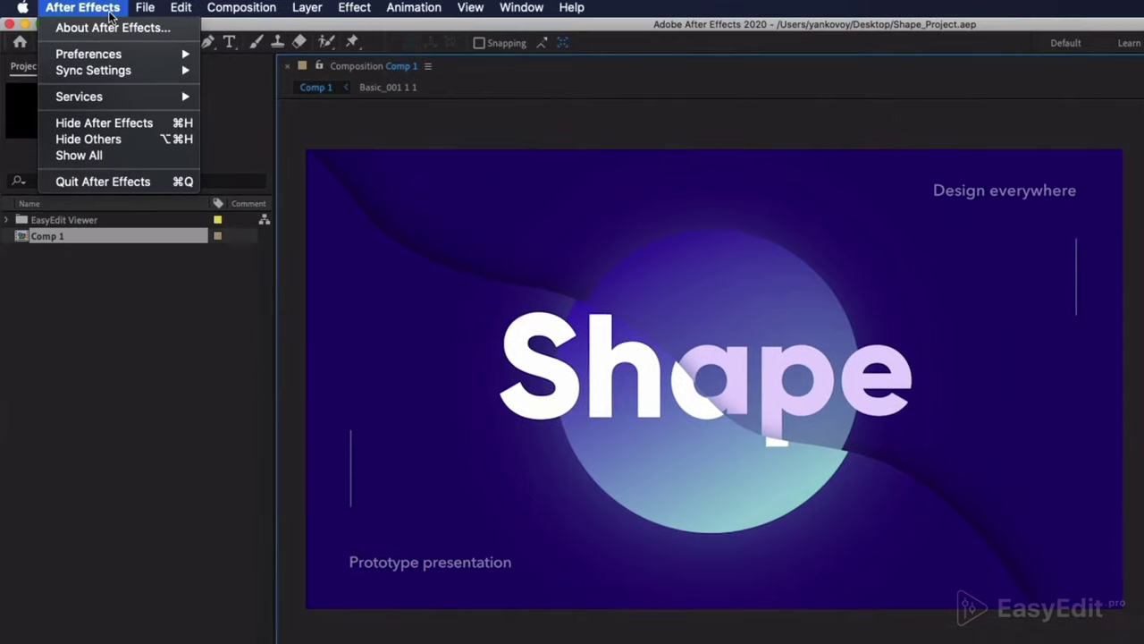
pyautogui.moveTo(122, 54)
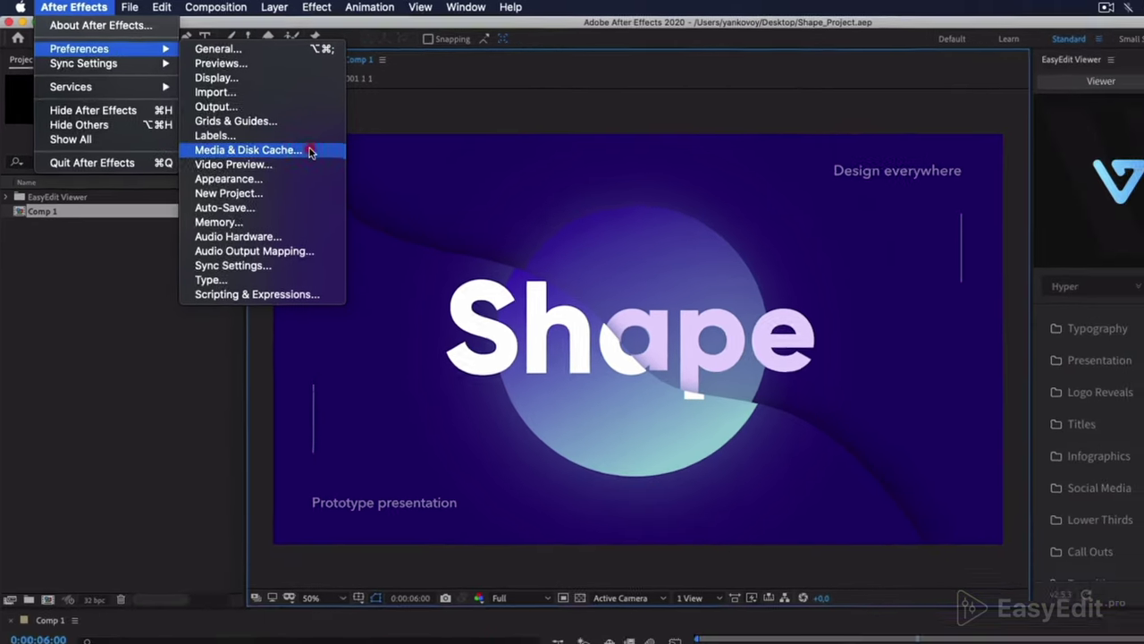
pyautogui.click(346, 167)
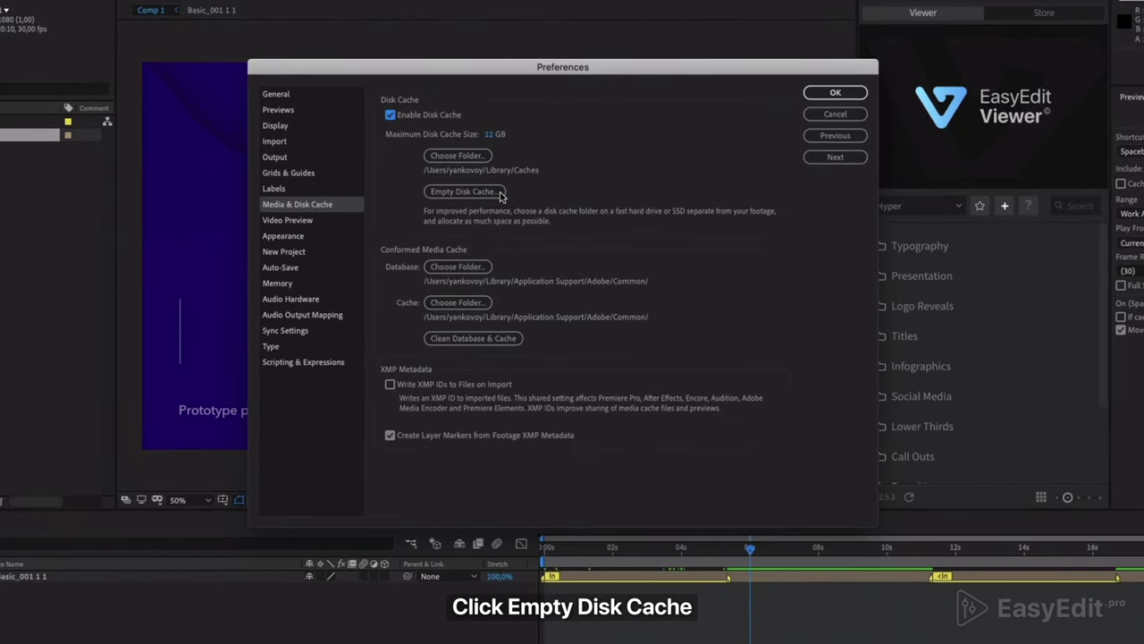
pyautogui.click(463, 191)
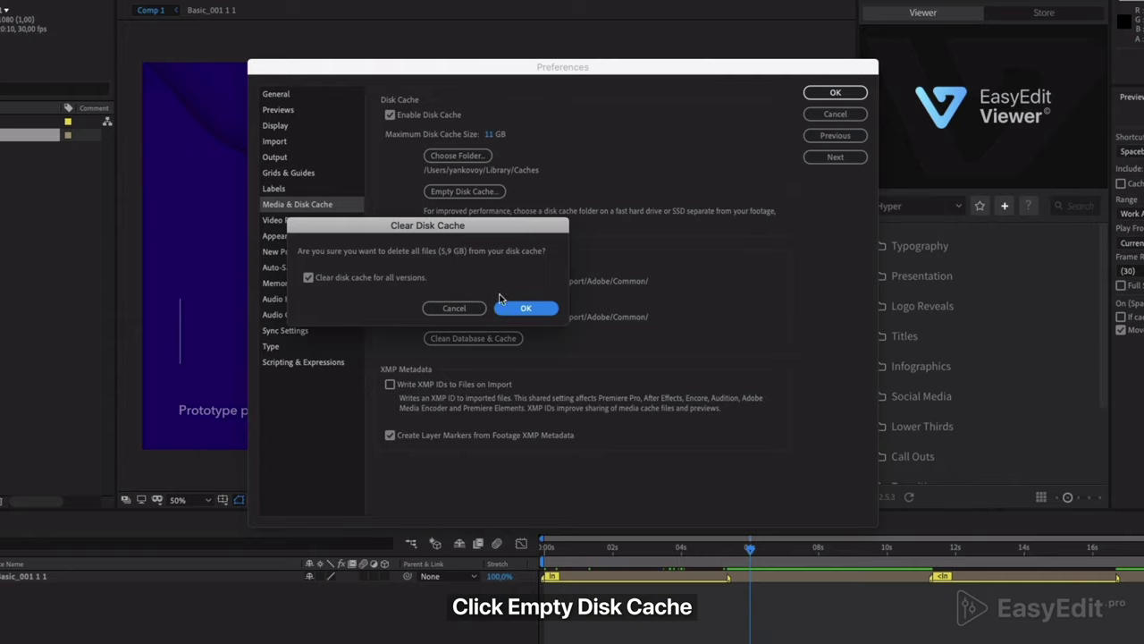
pyautogui.click(525, 308)
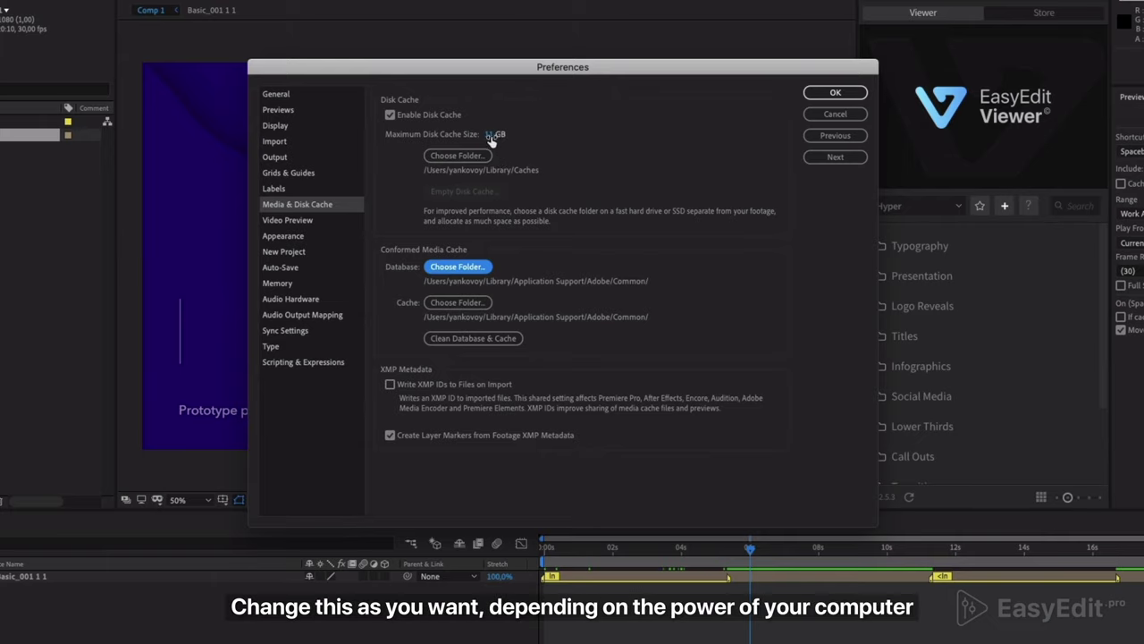
pyautogui.click(492, 135)
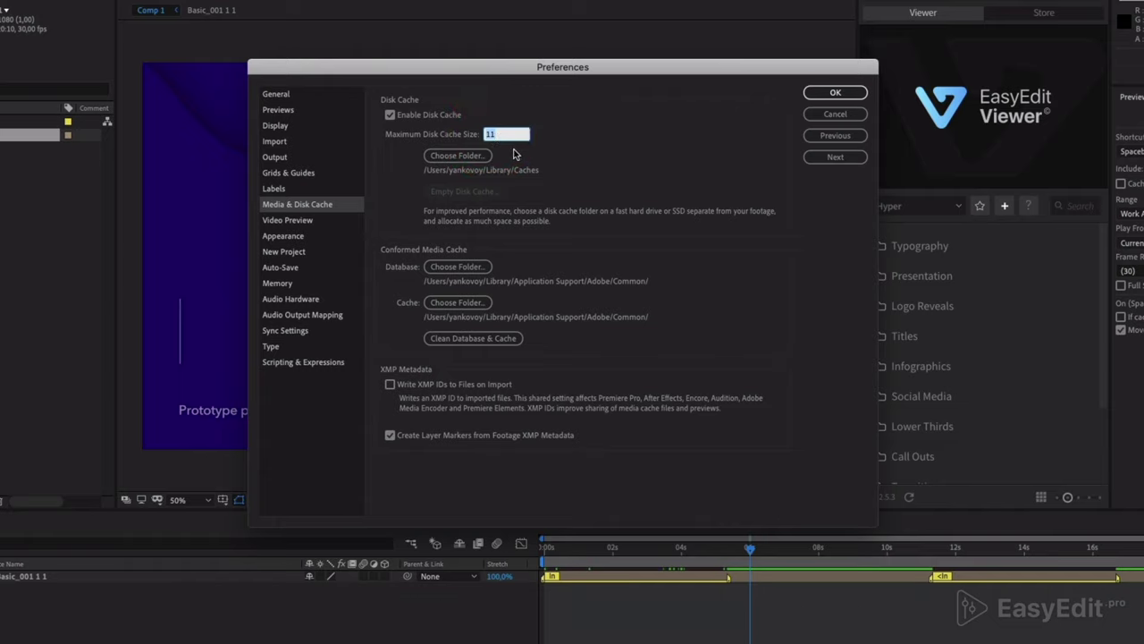
pyautogui.press('Return')
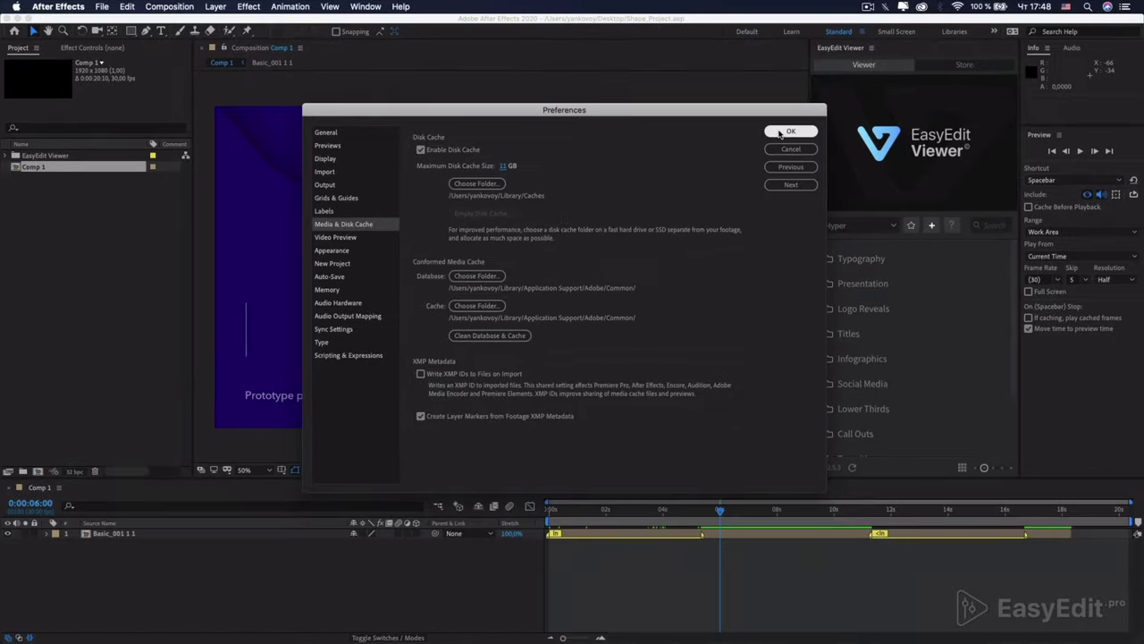
# Reserve only 2 GB of RAM for other applications in Memory preferences, leaving 6 GB for After Effects
pyautogui.click(790, 131)
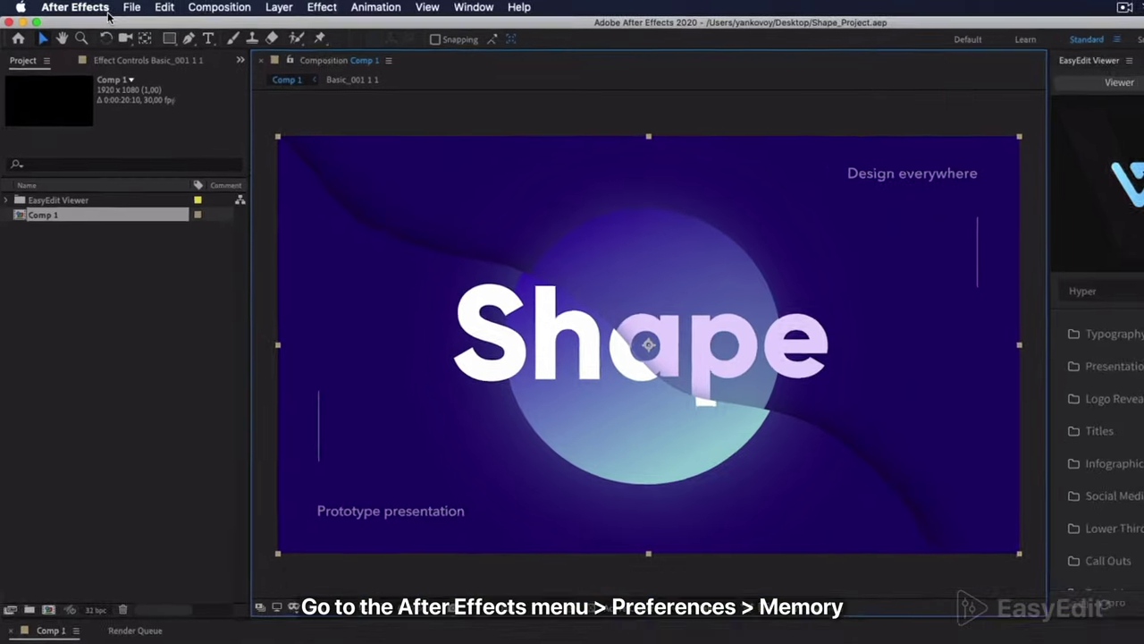
pyautogui.click(108, 11)
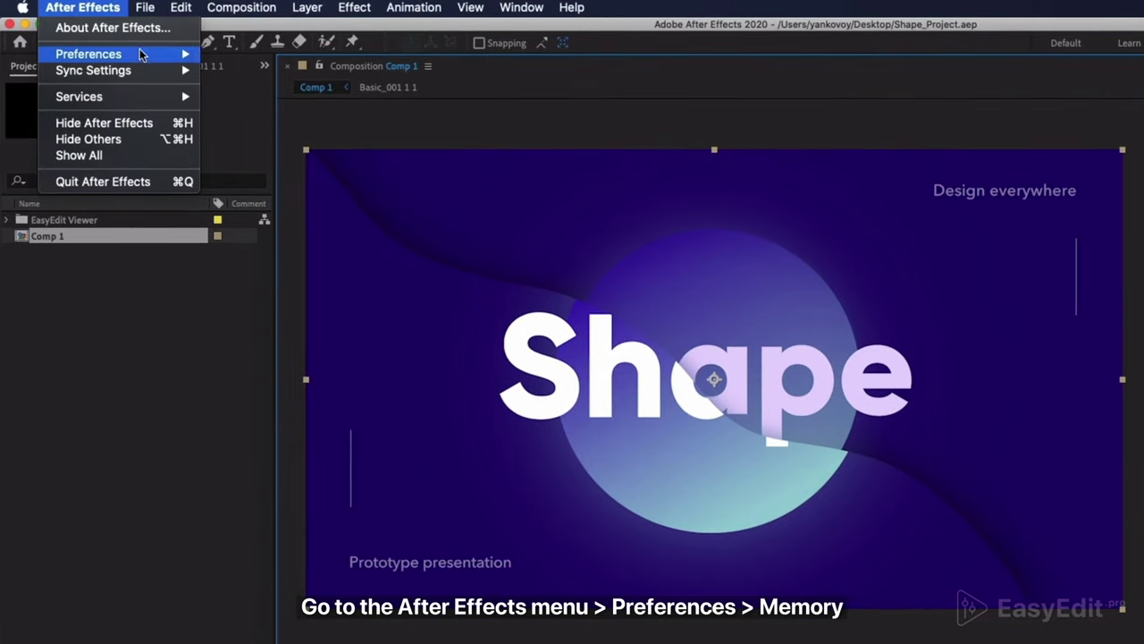
pyautogui.moveTo(129, 52)
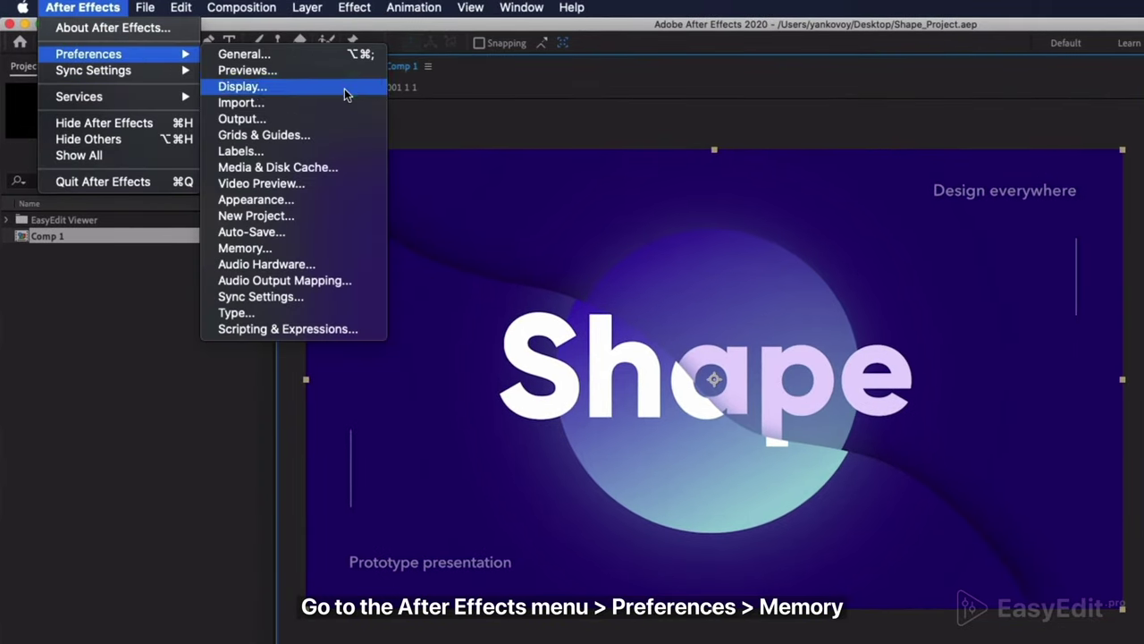
pyautogui.click(345, 250)
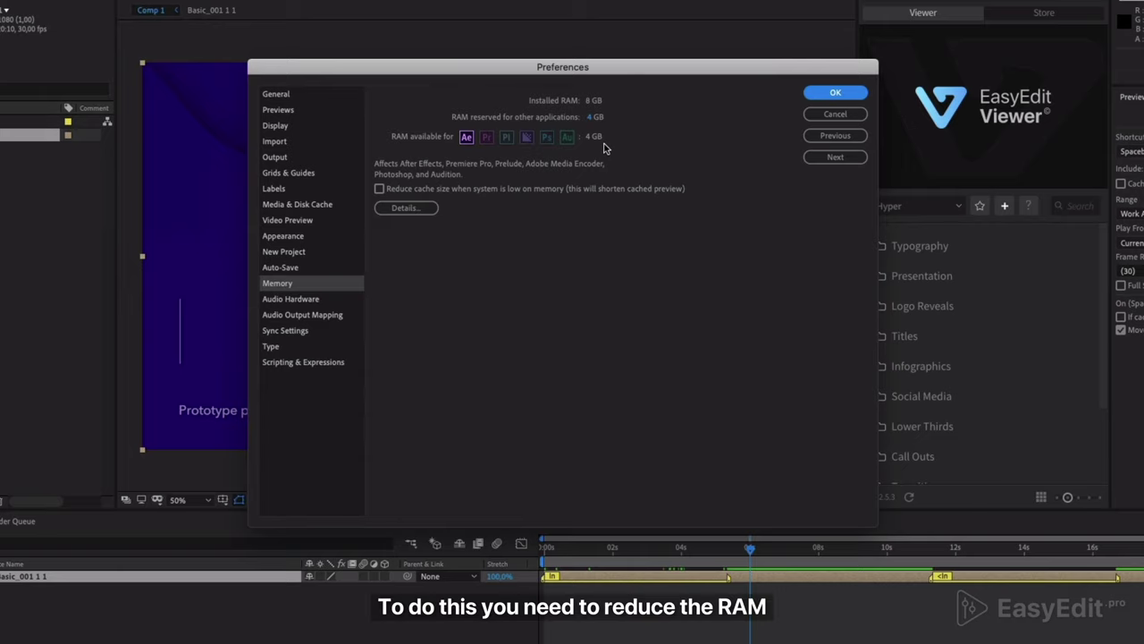
pyautogui.click(593, 117)
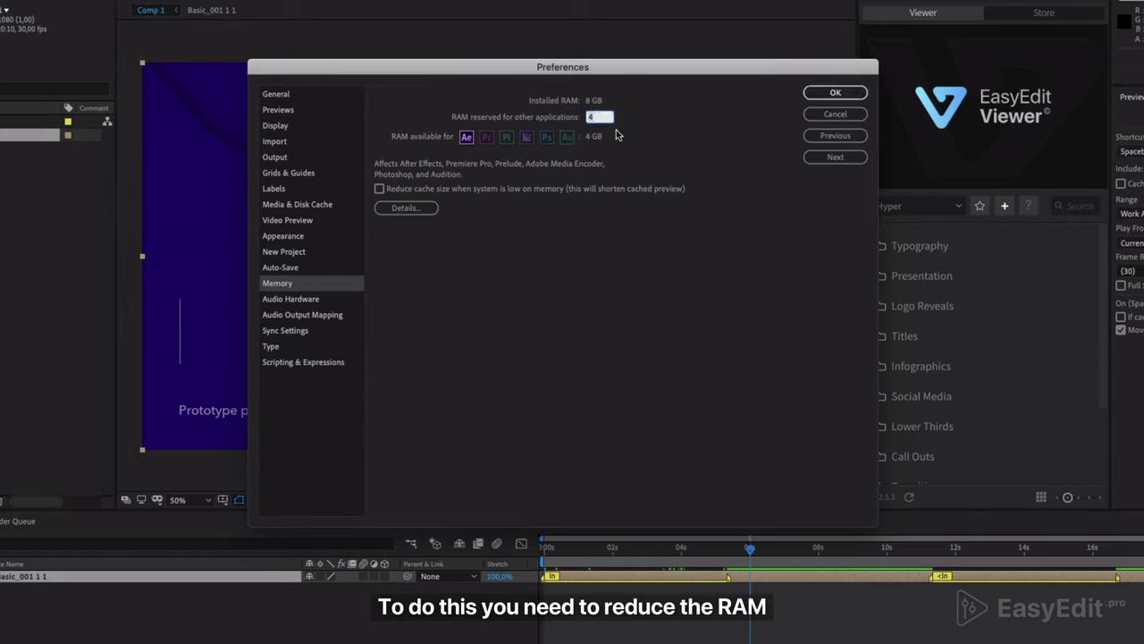
pyautogui.write('2')
pyautogui.press('Return')
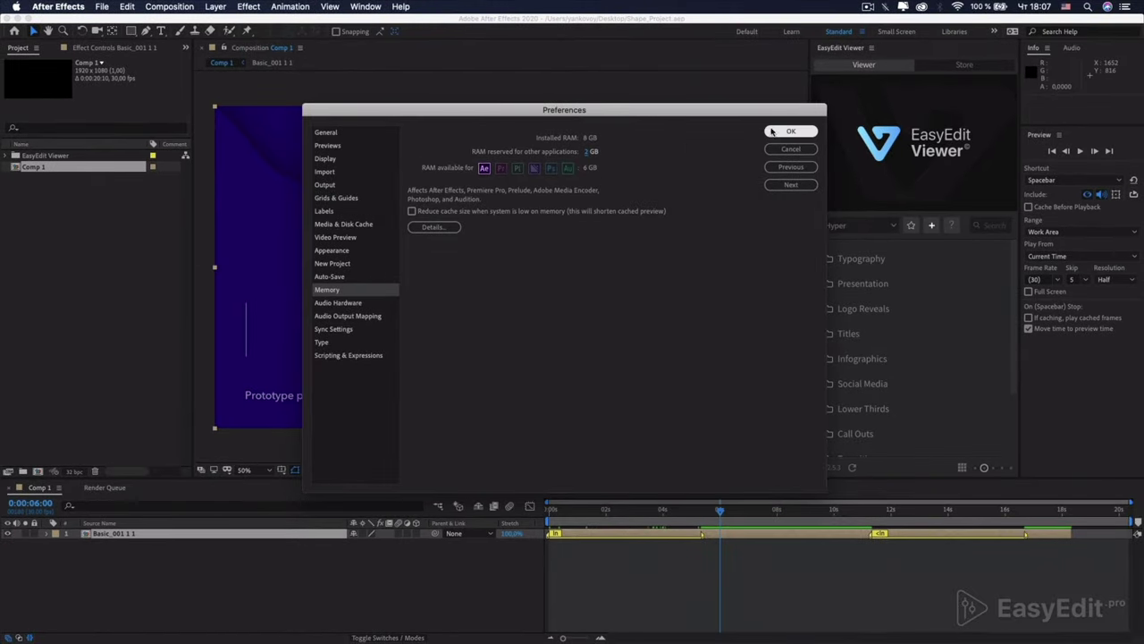
pyautogui.click(784, 131)
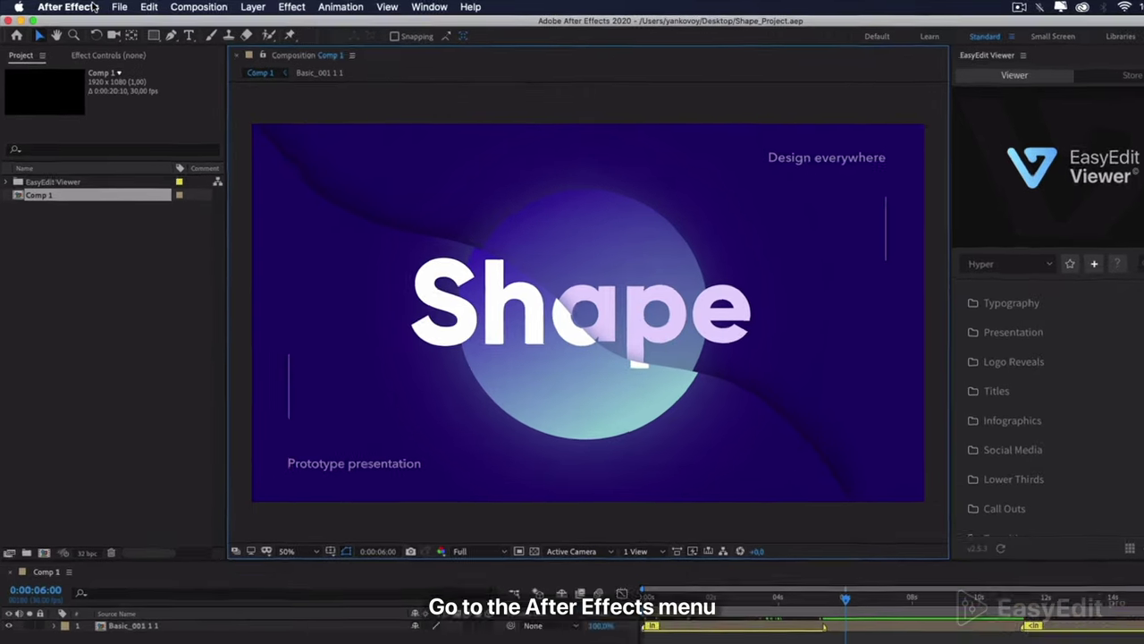
# Open the hidden Secret preferences page via Shift-selected General preferences
pyautogui.click(79, 7)
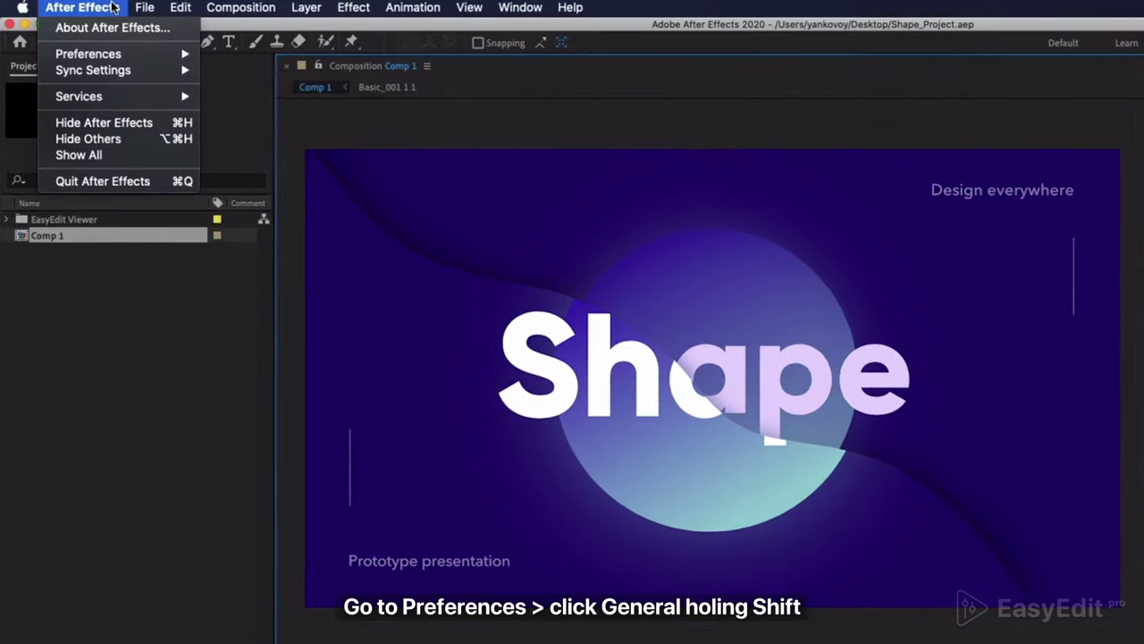
pyautogui.moveTo(123, 54)
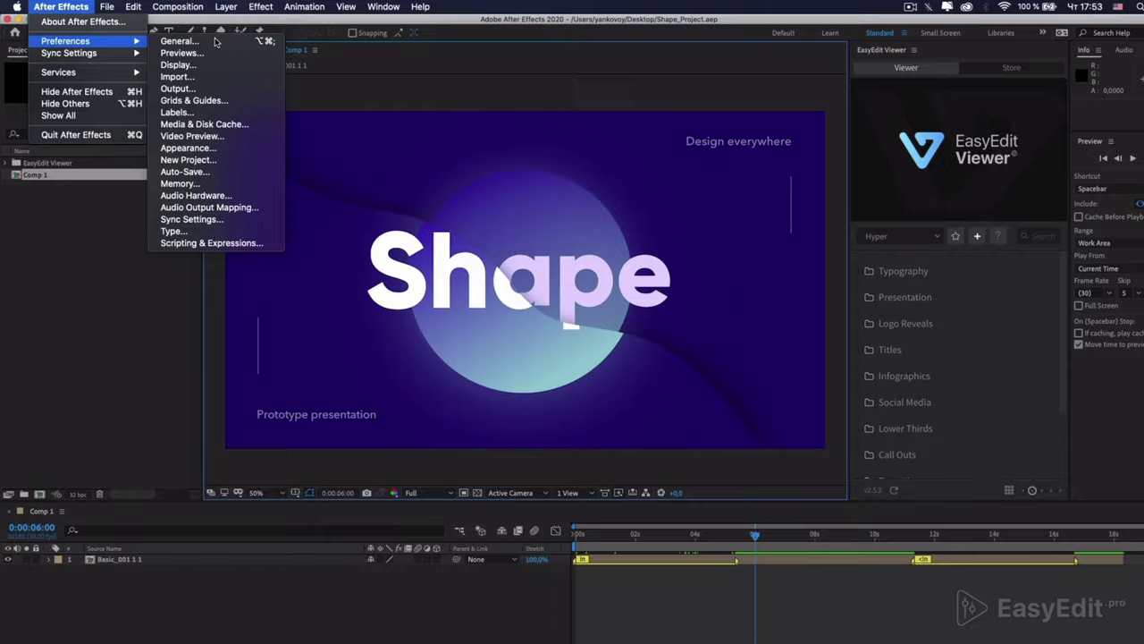
pyautogui.click(215, 42)
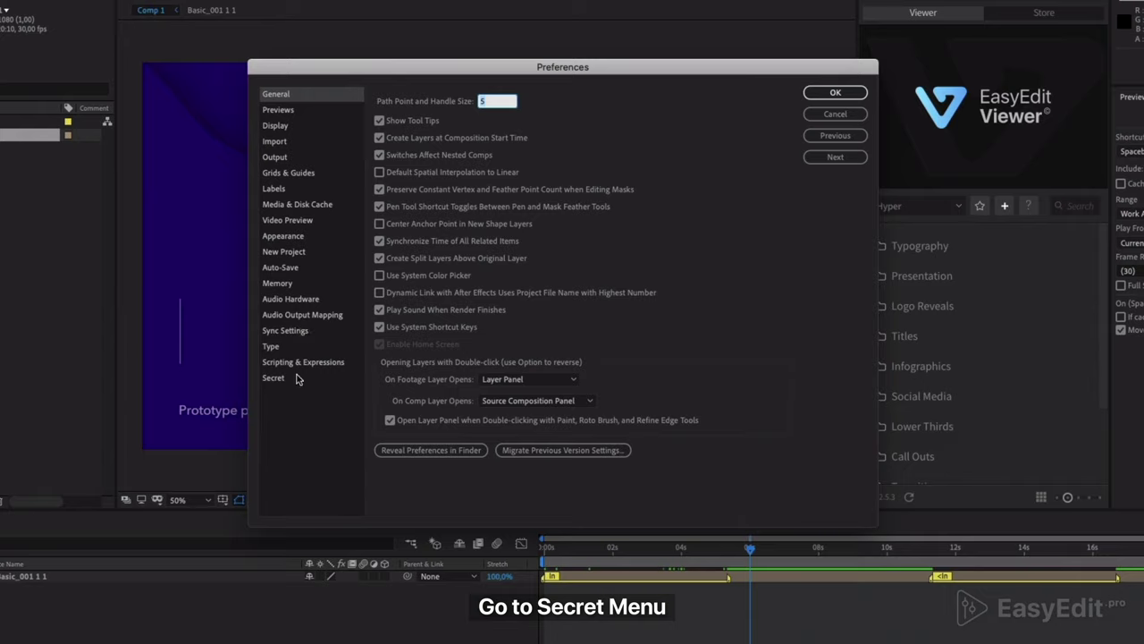
pyautogui.click(296, 379)
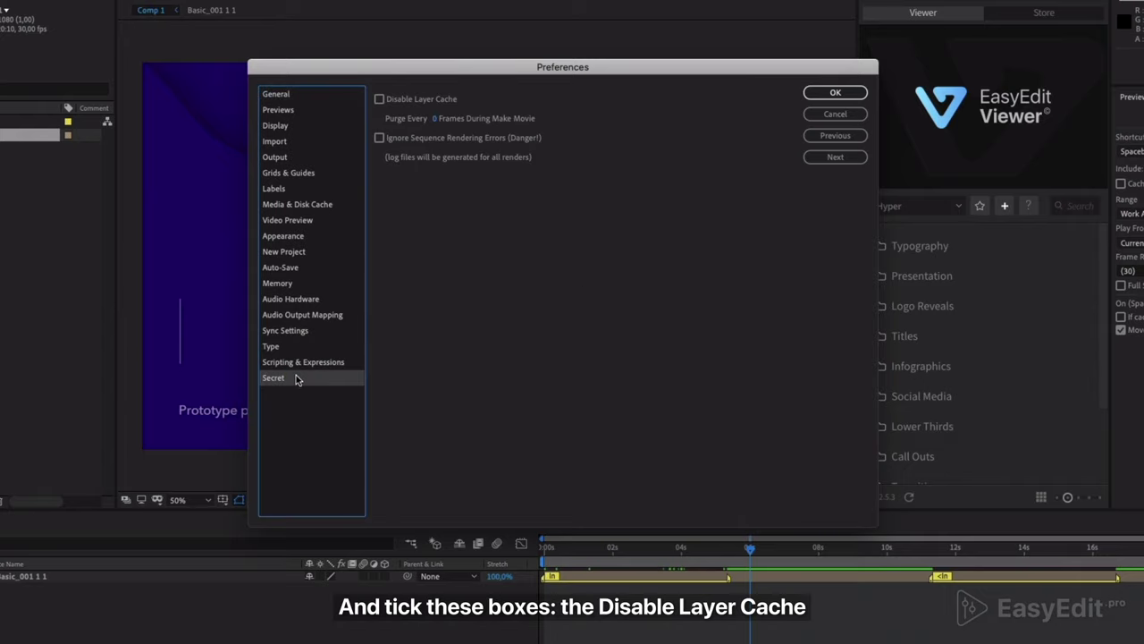
# Tick Disable Layer Cache and Ignore Sequence Rendering Errors, set Purge Every to 2, and save
pyautogui.click(379, 99)
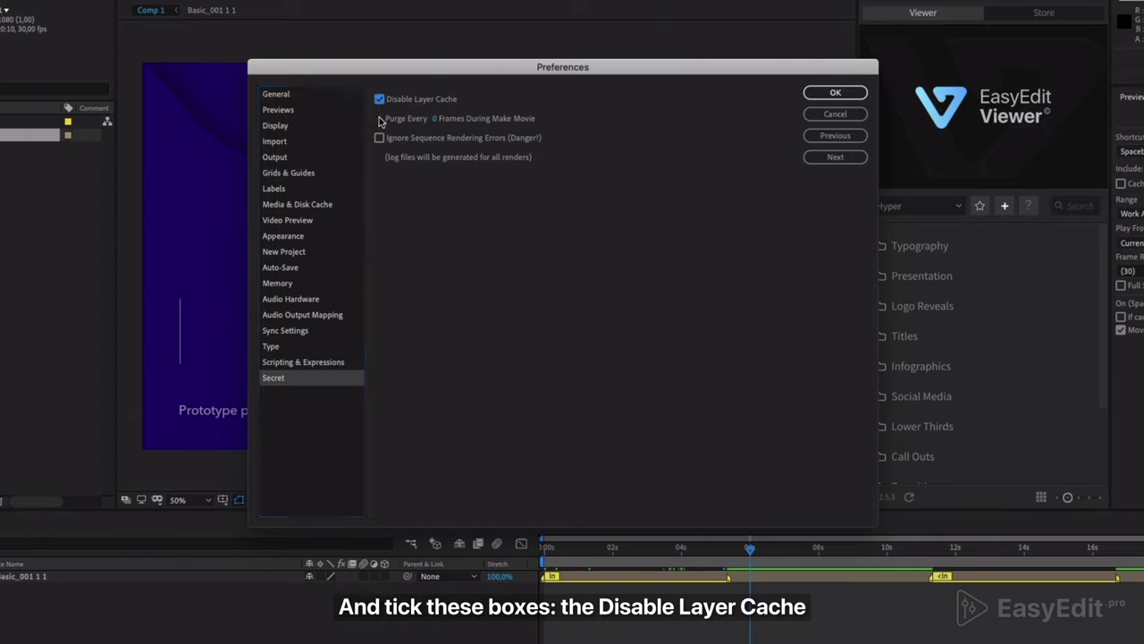
pyautogui.click(379, 138)
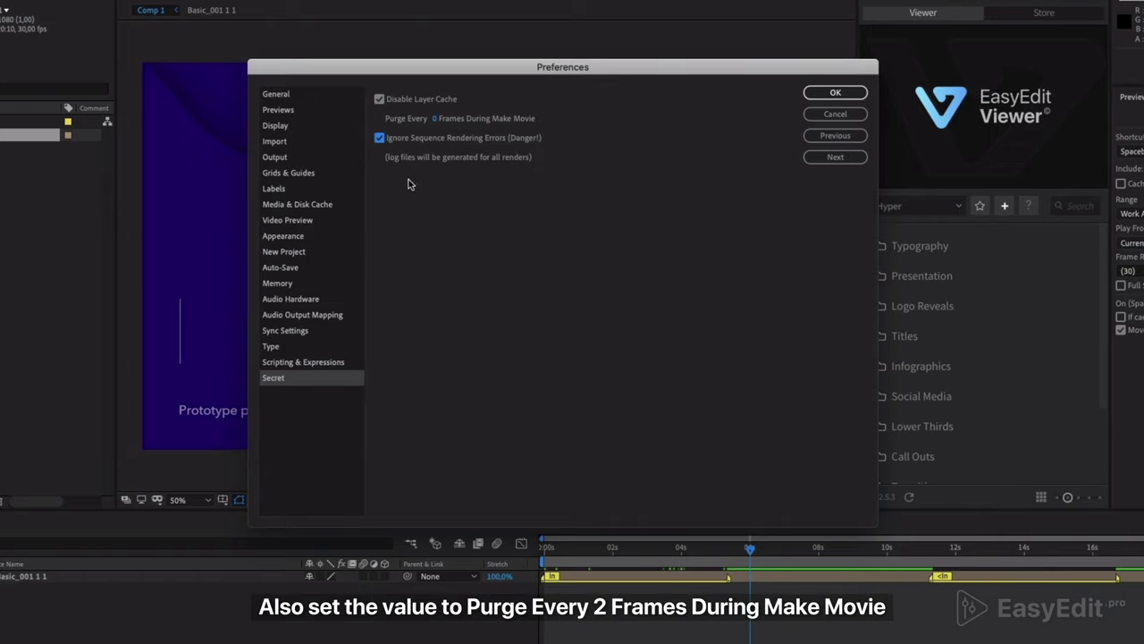
pyautogui.click(435, 120)
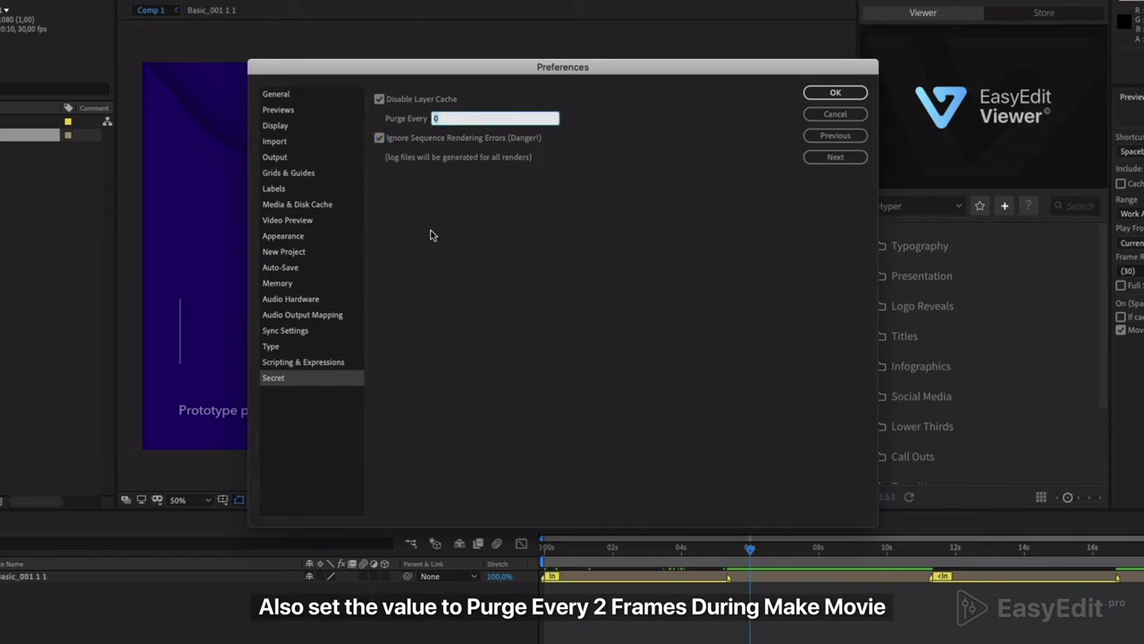
pyautogui.write('2')
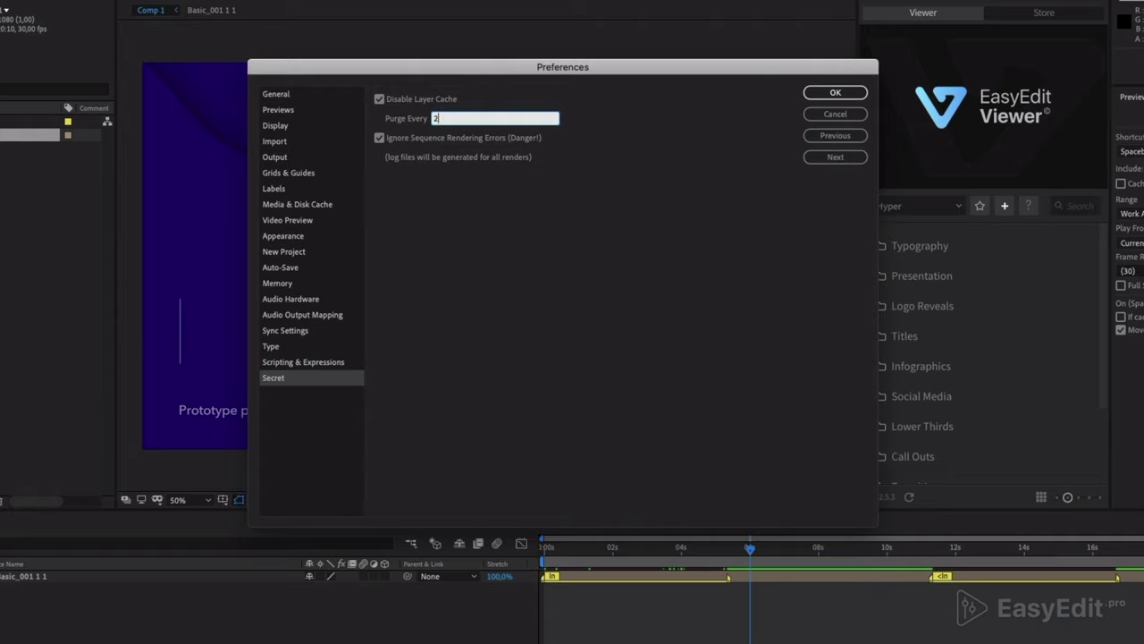
pyautogui.click(440, 229)
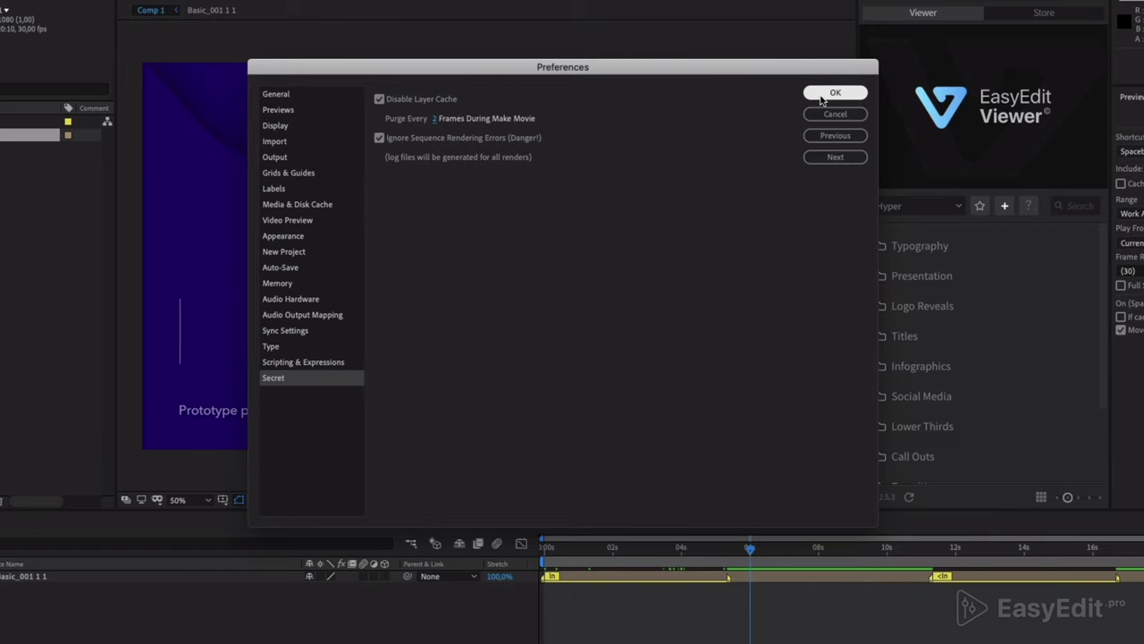
pyautogui.click(823, 95)
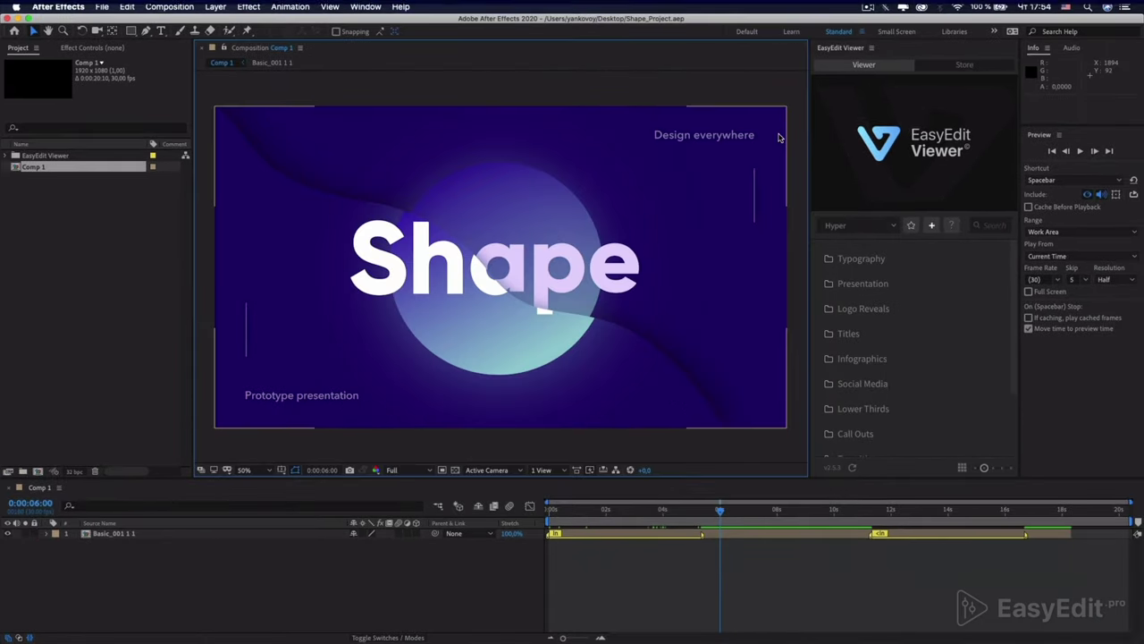